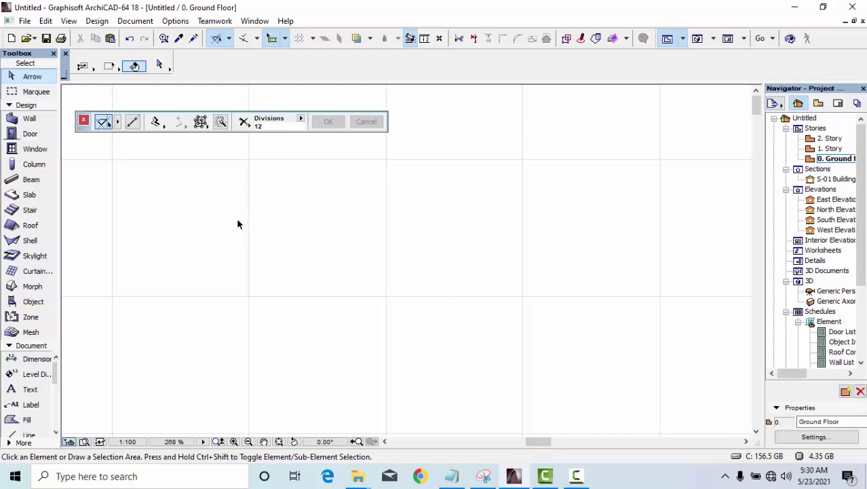
Step: Draw a 100 × 200 rectangular slab, 20 thick, on the ground floor plan
scroll(387, 252, "down", 3)
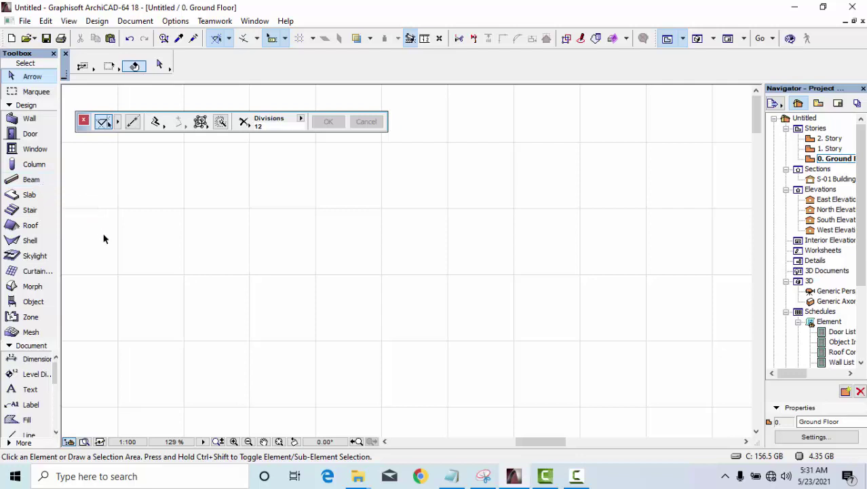
left_click(29, 195)
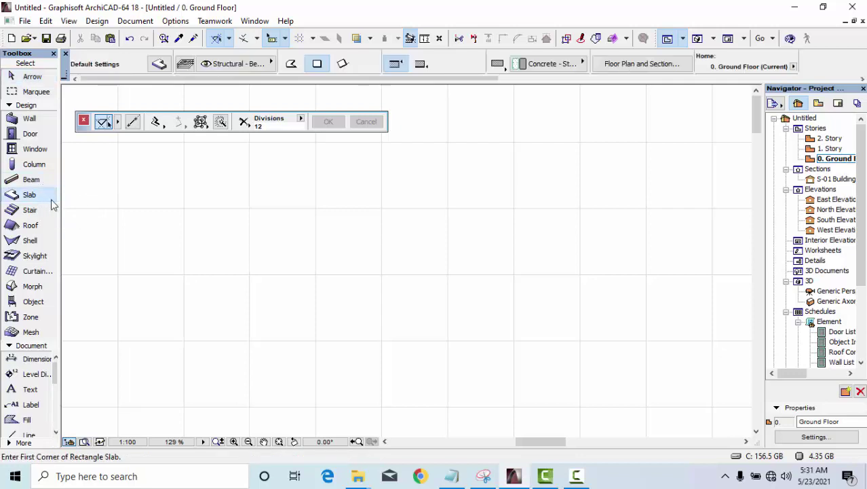
left_click(343, 195)
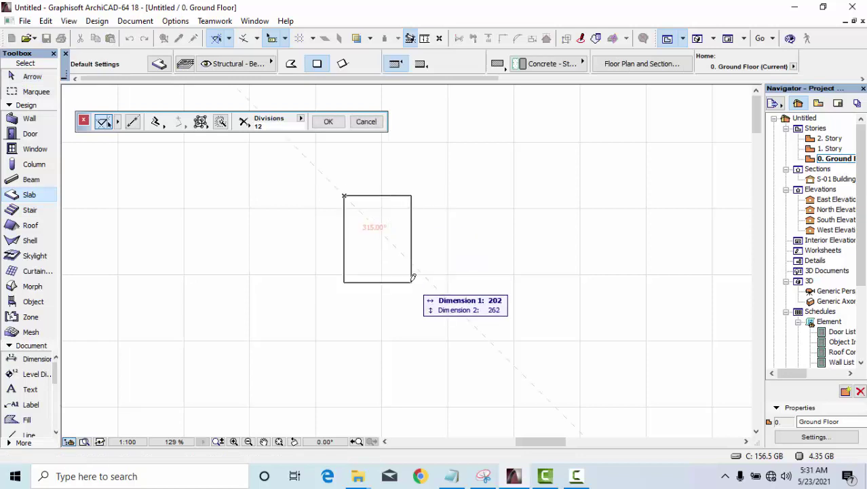
type("100")
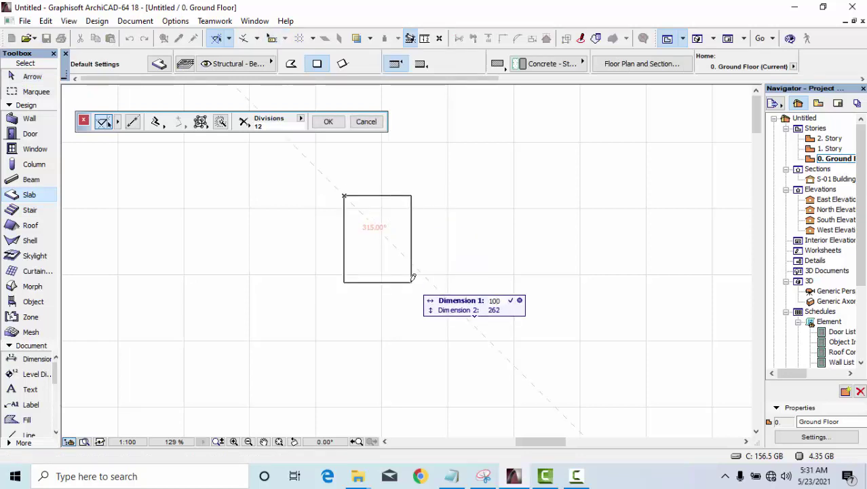
key("Tab")
type("2")
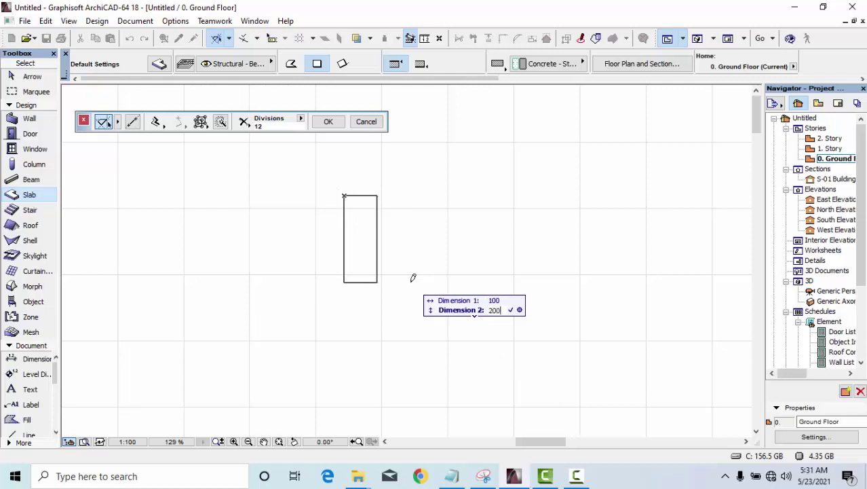
key("Return")
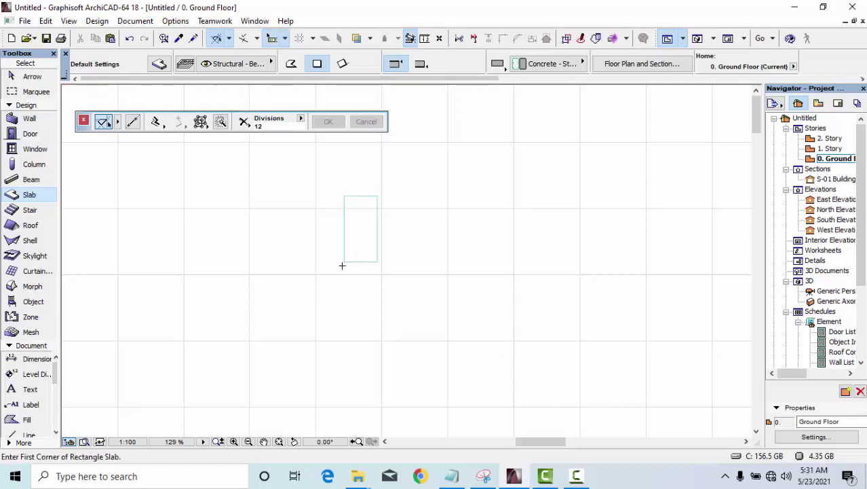
key("Escape")
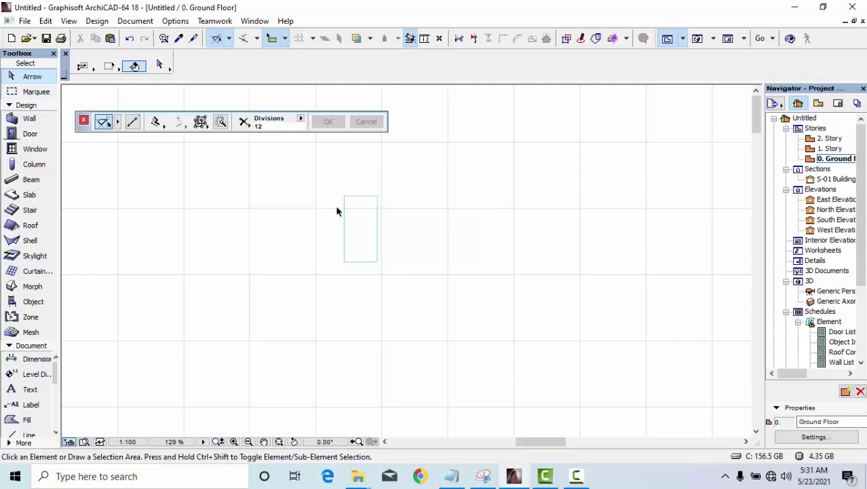
Step: With the slab selected, try a Magic Wand offset of its outline with the Slab tool
left_click(364, 227)
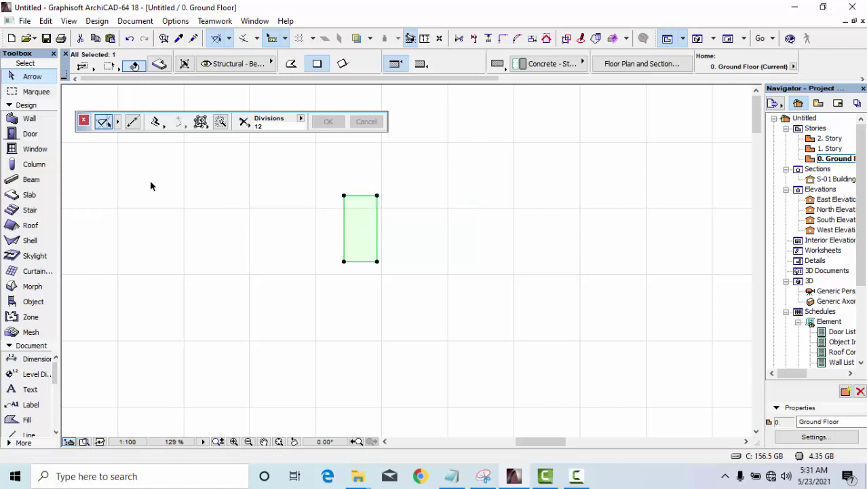
left_click(27, 199)
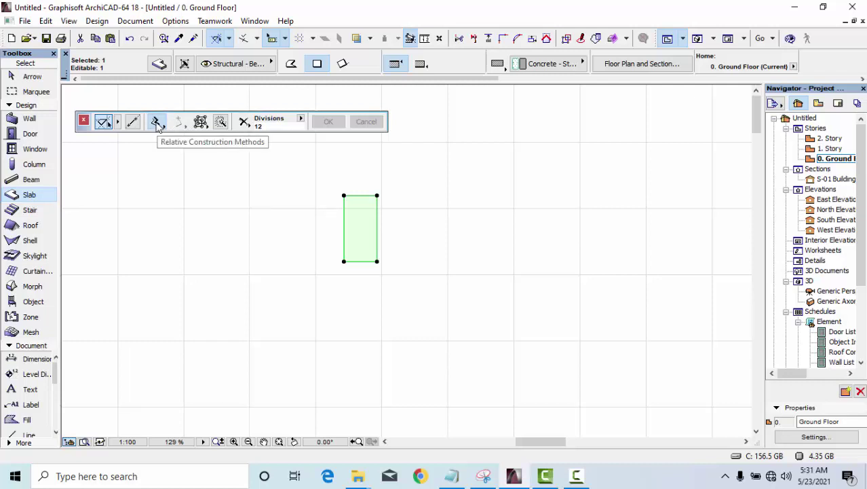
left_click(157, 123)
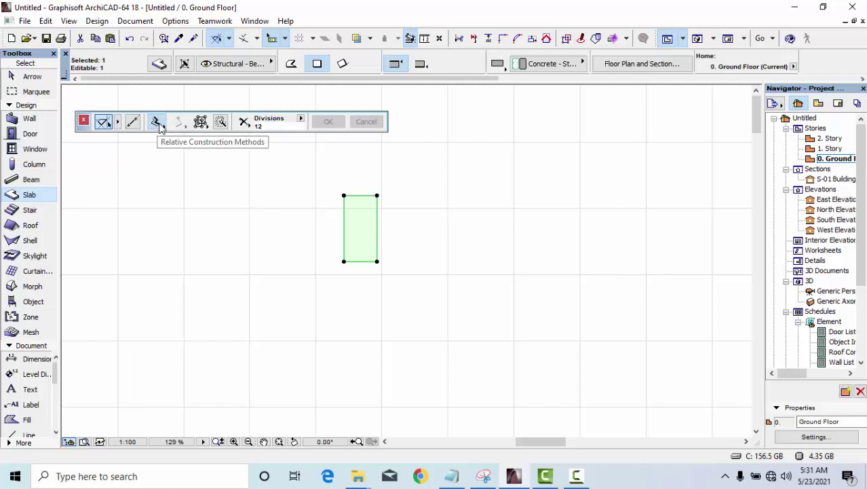
left_click(220, 125)
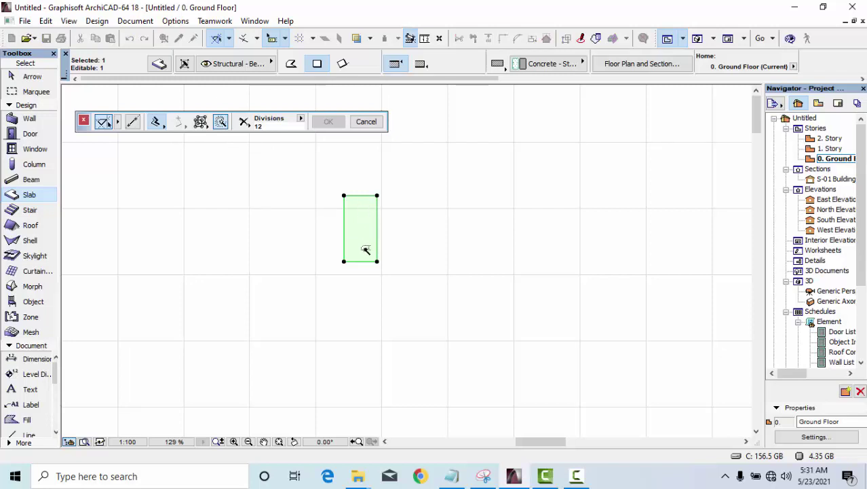
left_click(377, 250)
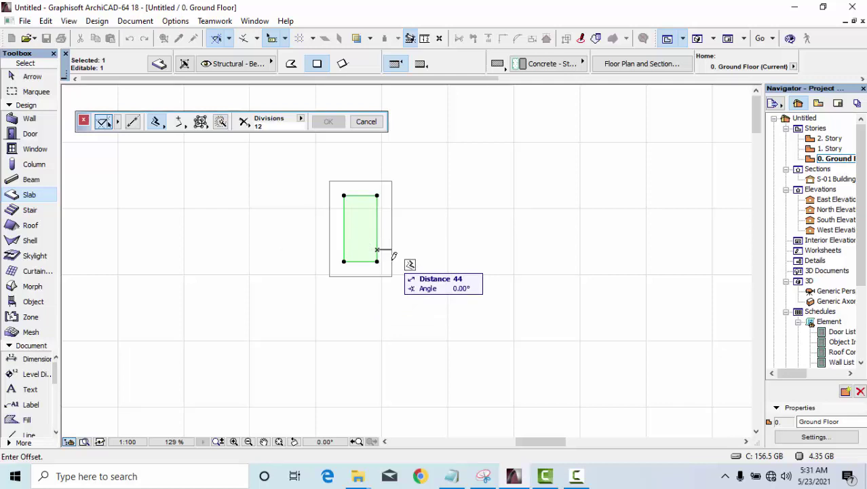
type("15")
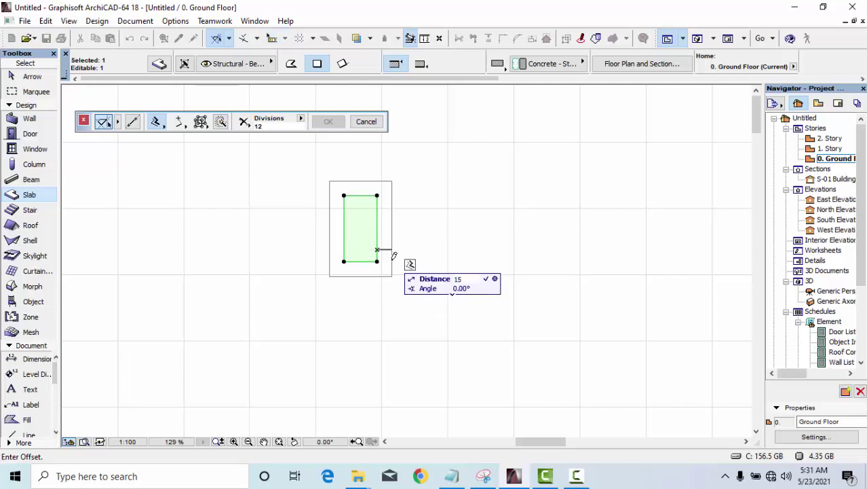
key("Return")
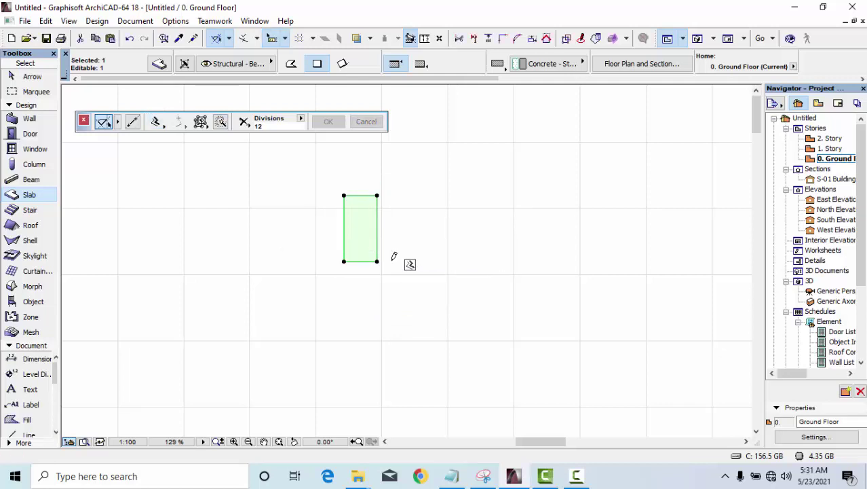
key("Escape")
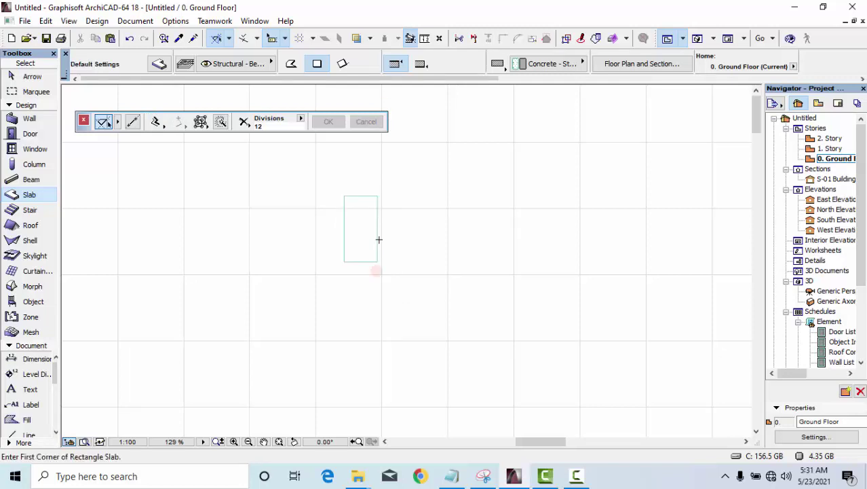
Step: Trace the slab outline with the Magic Wand and offset it 15 outward as a new slab
left_click(379, 239)
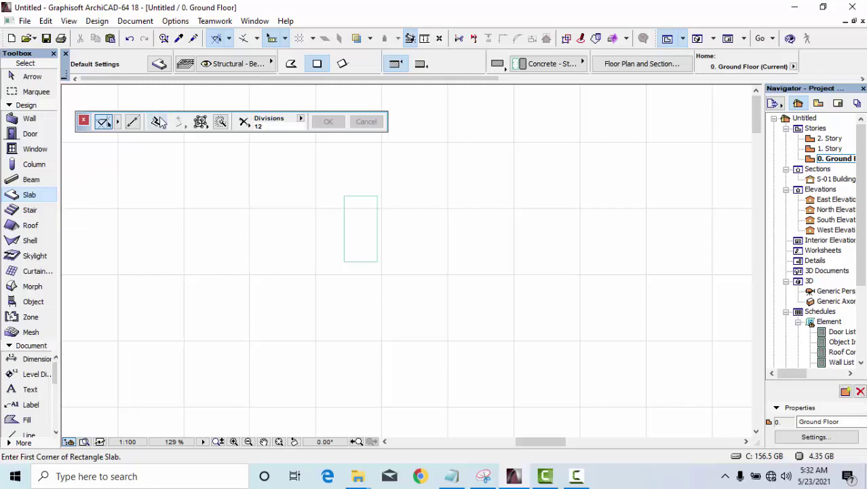
left_click(220, 122)
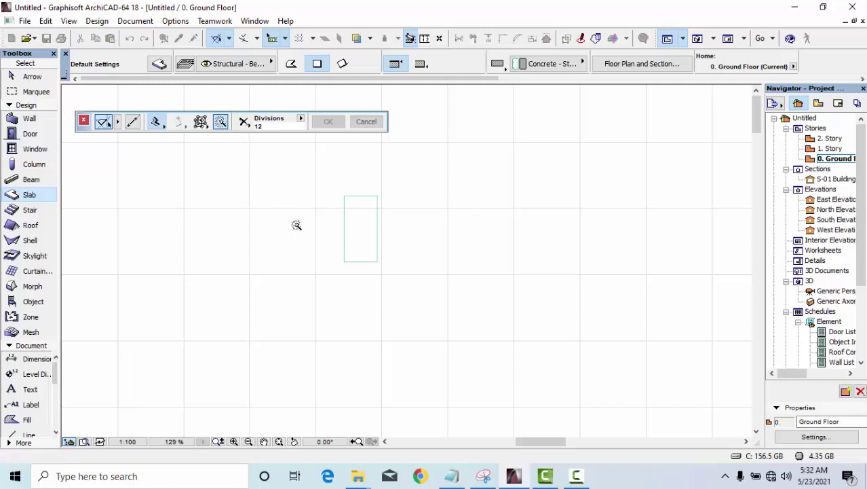
left_click(356, 243)
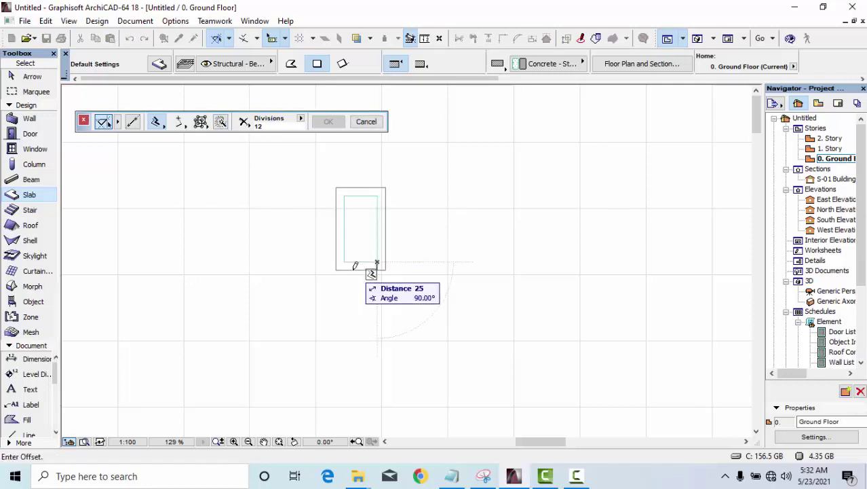
type("15")
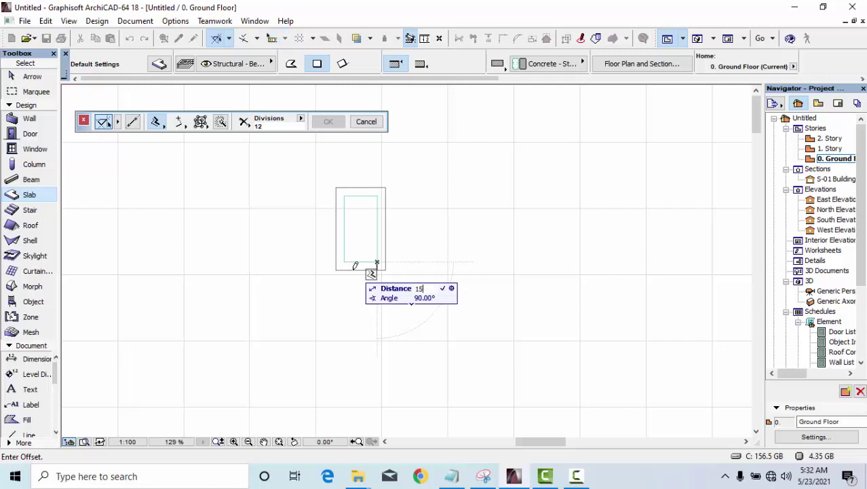
key("Return")
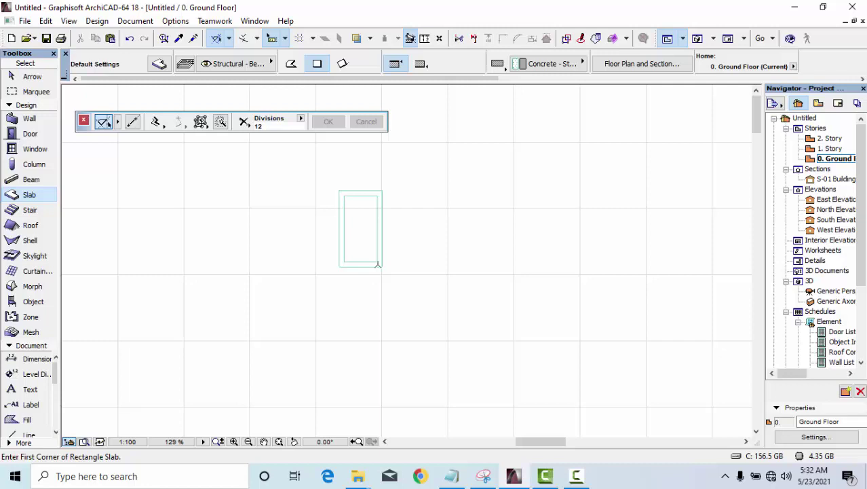
key("Escape")
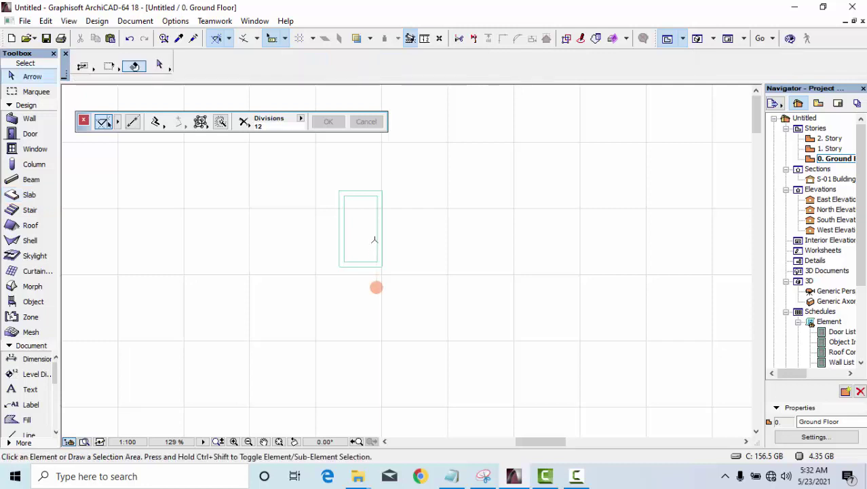
Step: Insert a new node on the outer slab's top edge to give it a peaked top
scroll(358, 197, "up", 3)
scroll(359, 224, "up", 3)
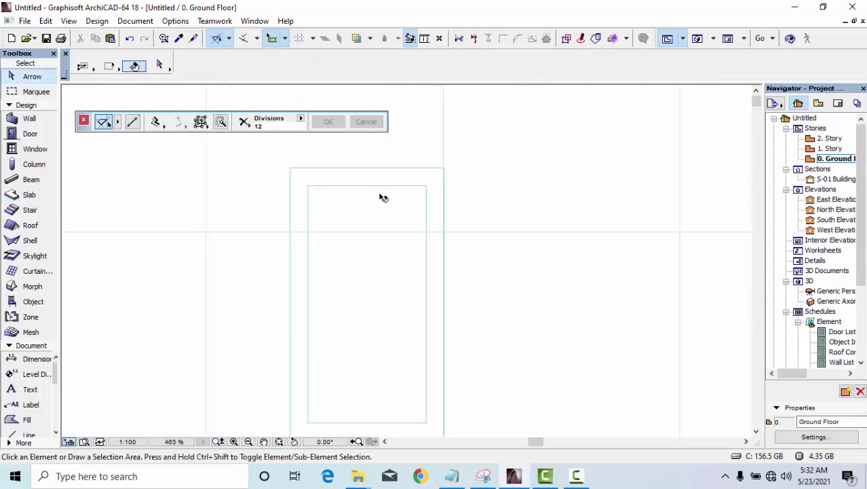
left_click(373, 243)
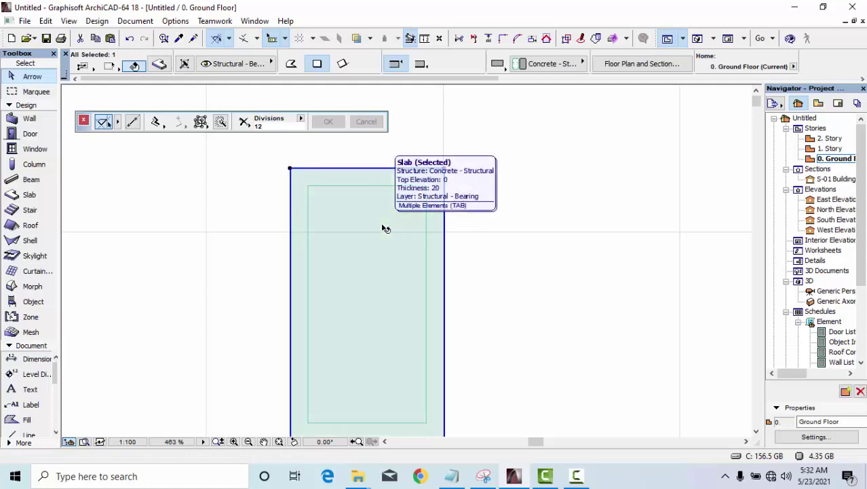
scroll(373, 149, "down", 2)
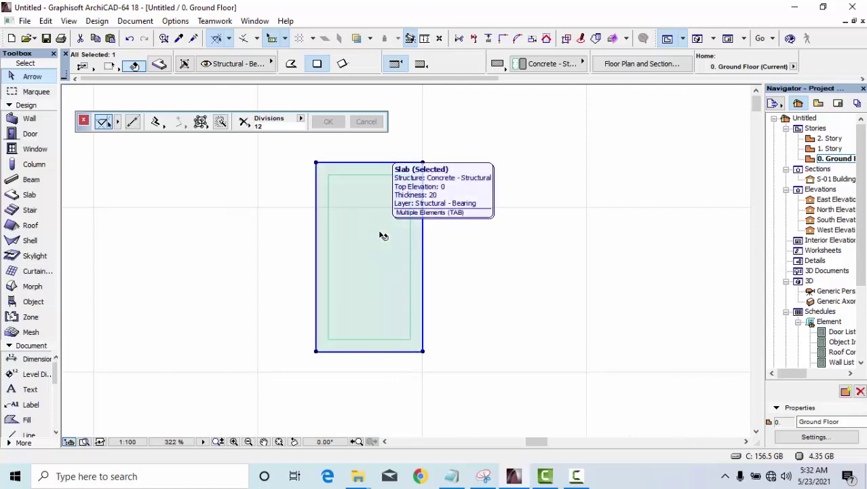
left_click(354, 163)
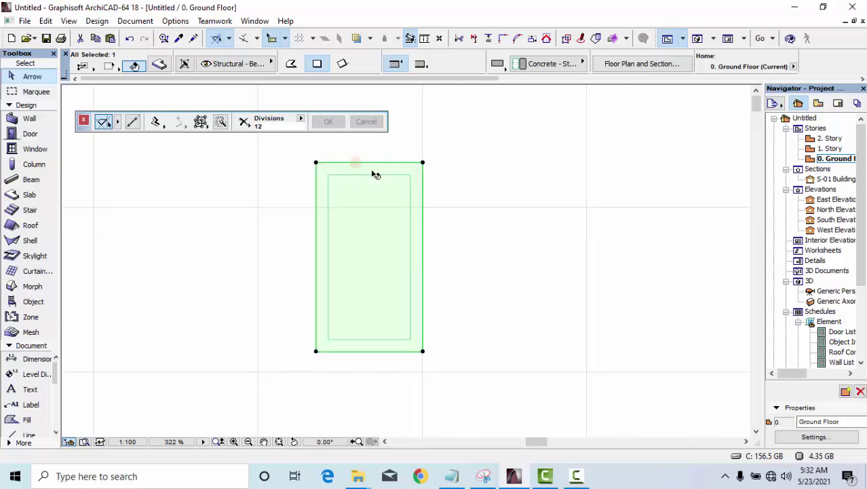
scroll(380, 299, "down", 1)
scroll(394, 314, "down", 3)
scroll(377, 271, "up", 4)
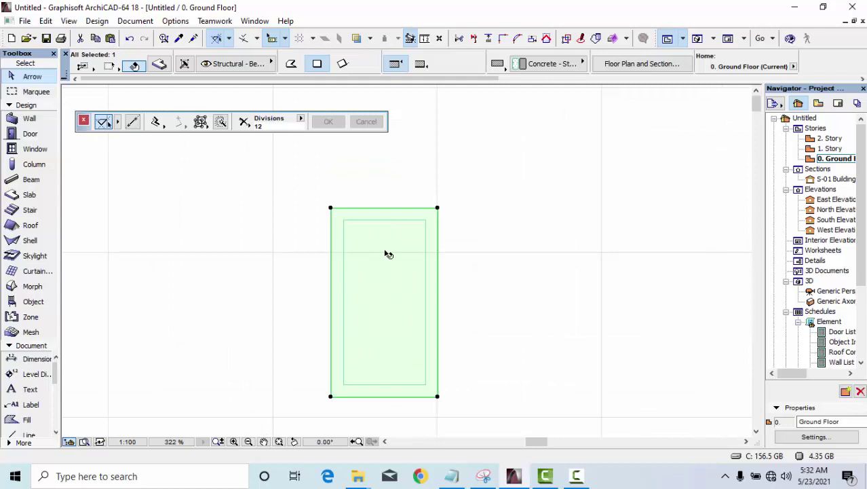
left_click(370, 208)
left_click(383, 208)
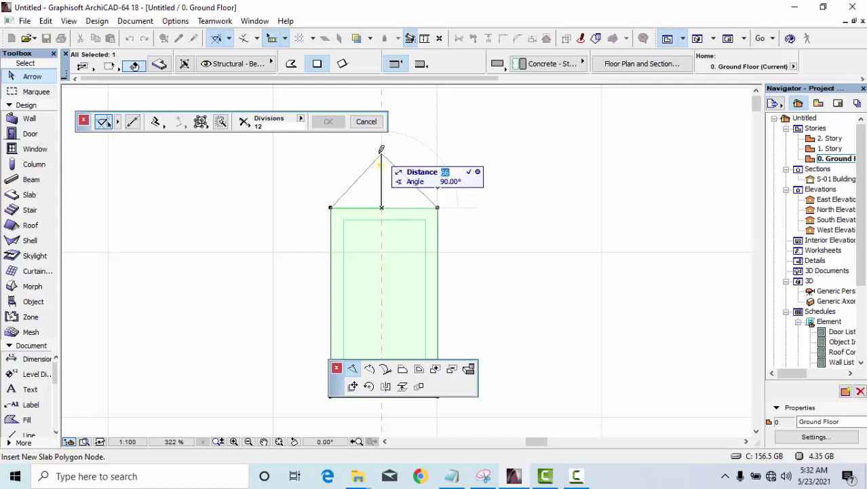
left_click(380, 151)
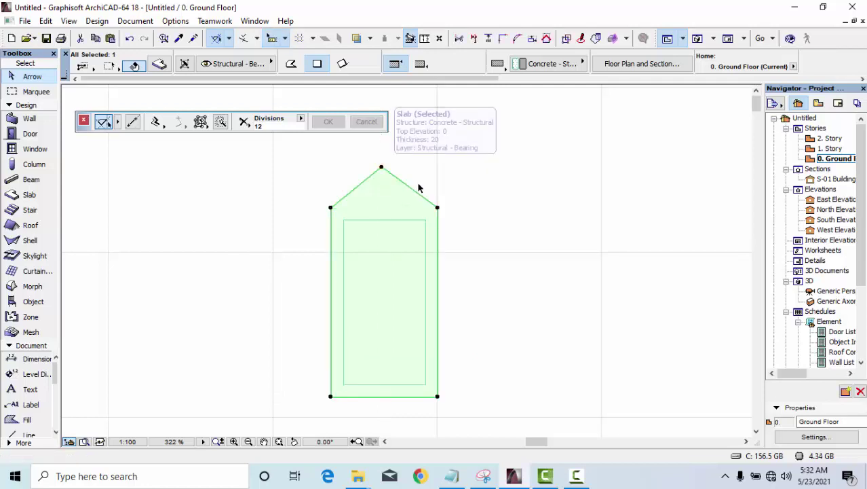
Step: Peak the inner slab's top edge with a new node 44 above it
left_click(390, 220)
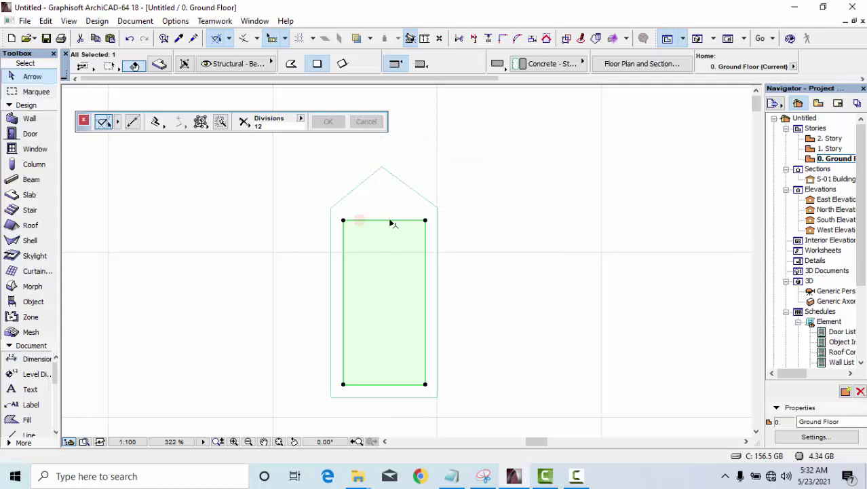
left_click(391, 223)
left_click(385, 224)
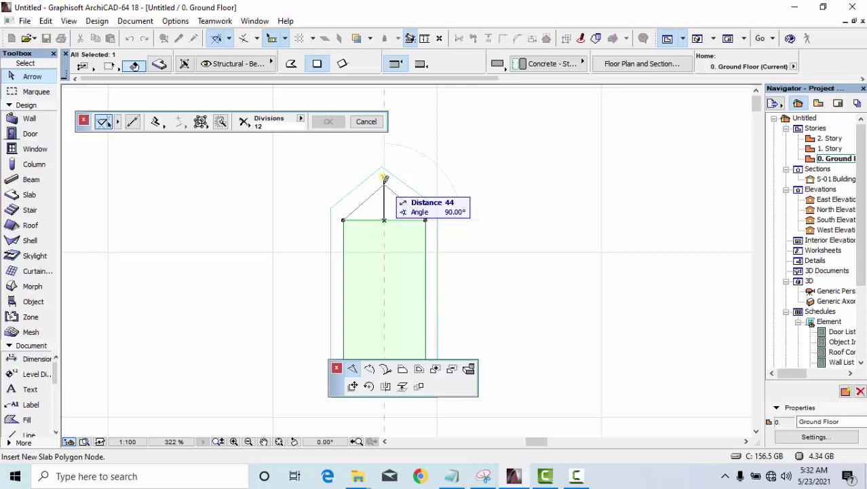
left_click(384, 181)
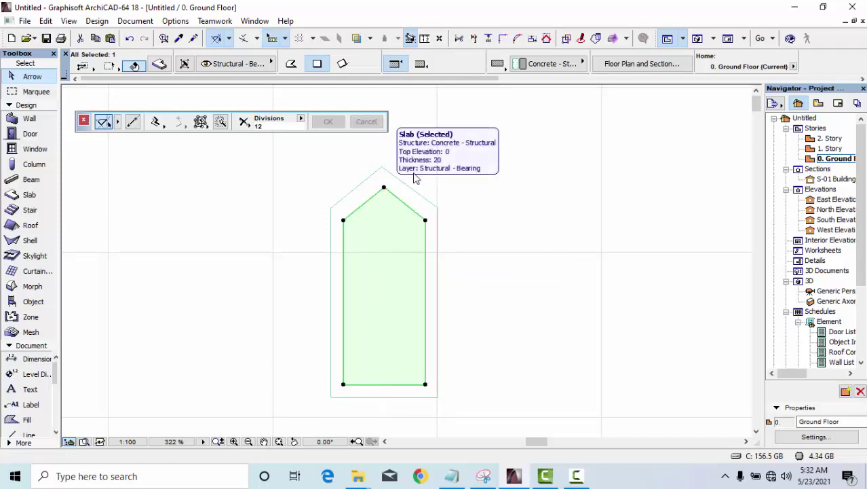
left_click(454, 200)
left_click(432, 212)
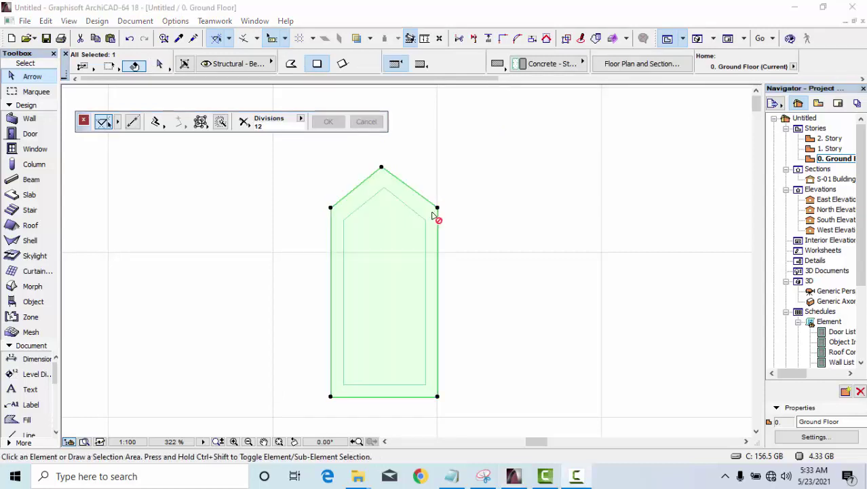
Step: Drag a copy of the outer pointed slab from its bottom-left corner to the right
right_click(437, 213)
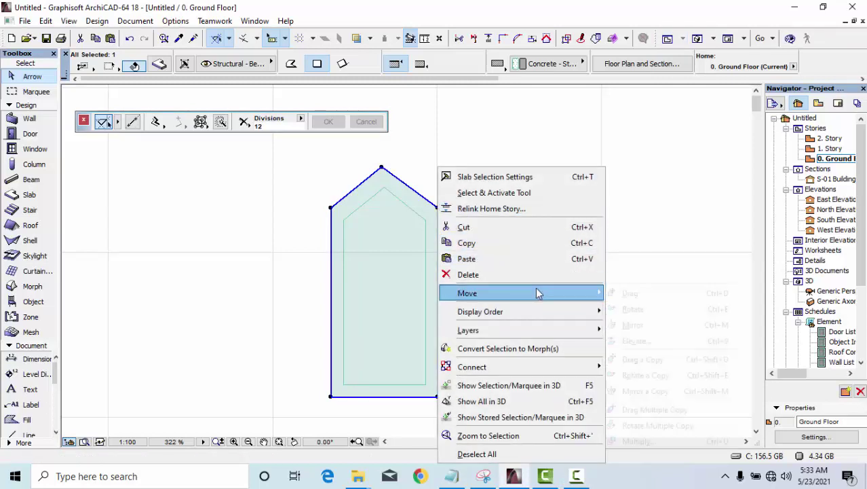
mouse_move(467, 292)
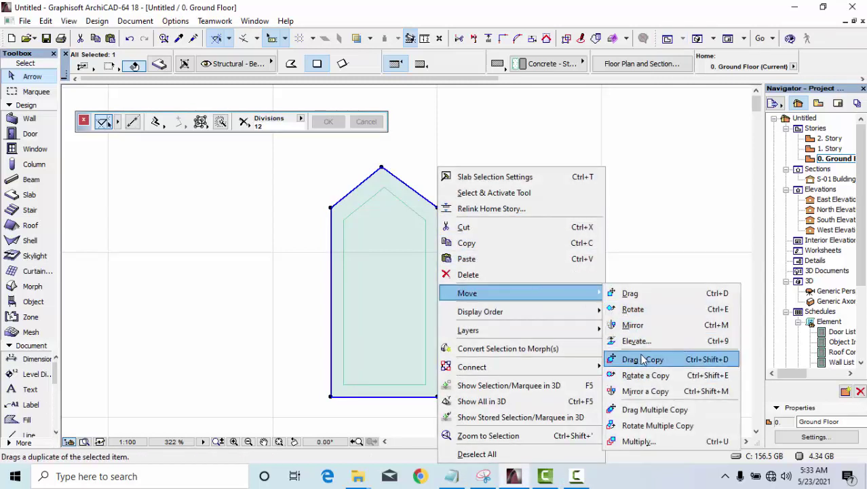
left_click(644, 361)
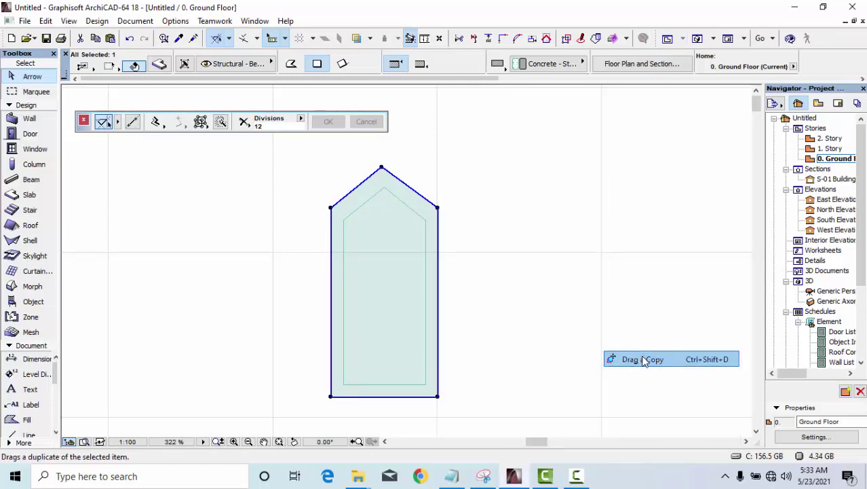
left_click(331, 396)
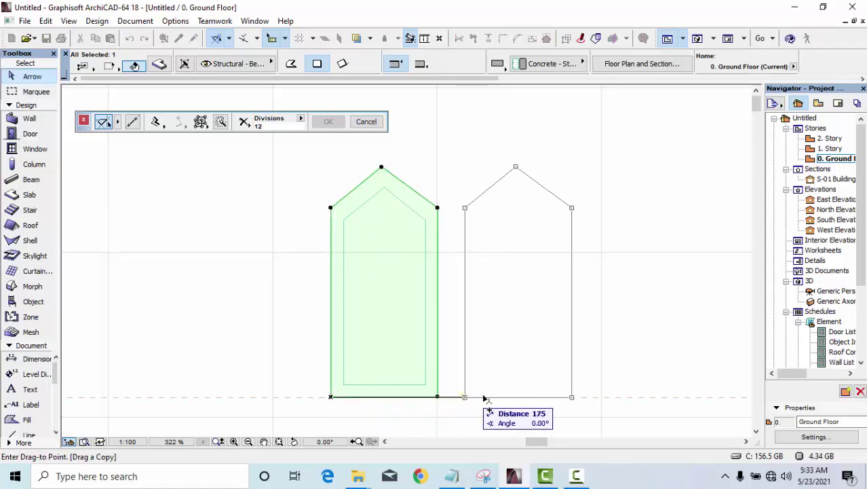
left_click(486, 399)
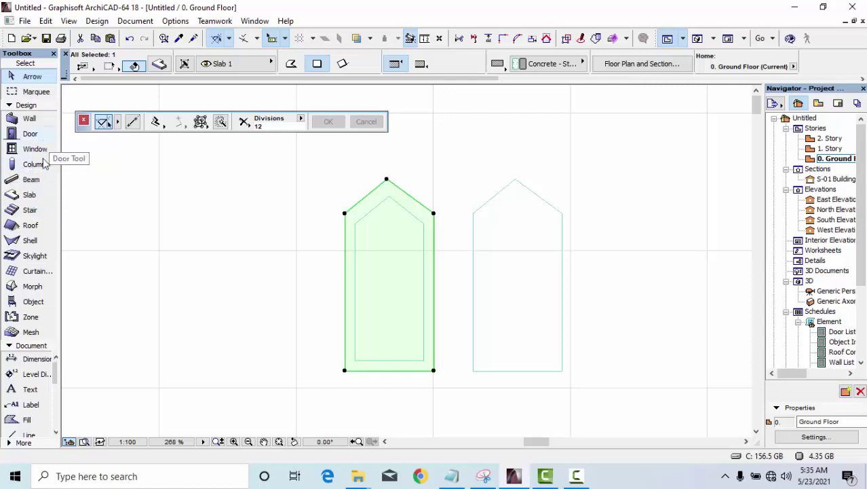
Step: Offset the outer slab's edges to the inner outline, cutting a pointed opening into it
left_click(386, 180)
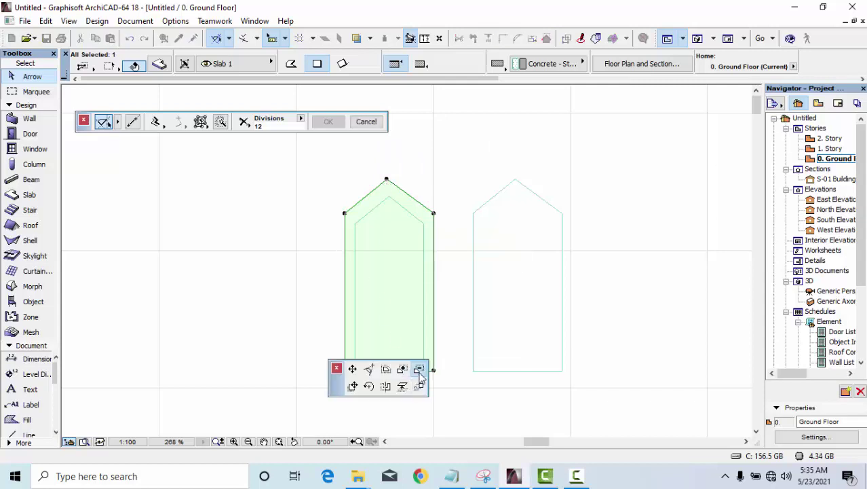
left_click(220, 123)
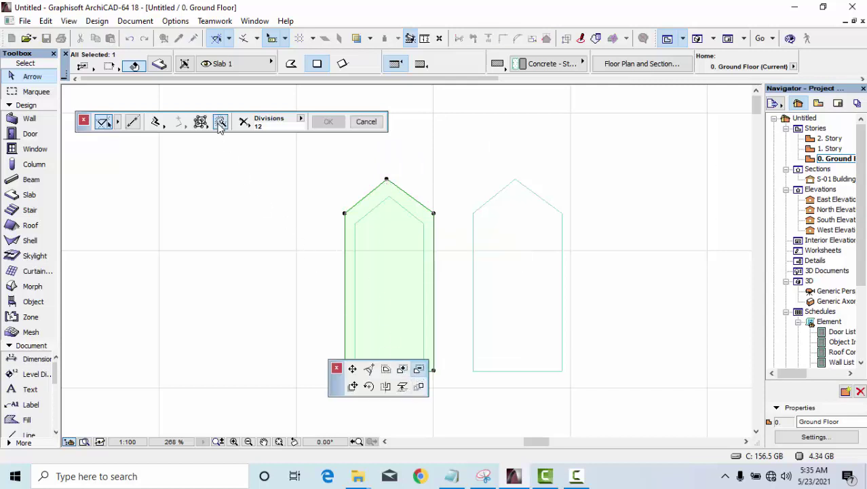
left_click(380, 293)
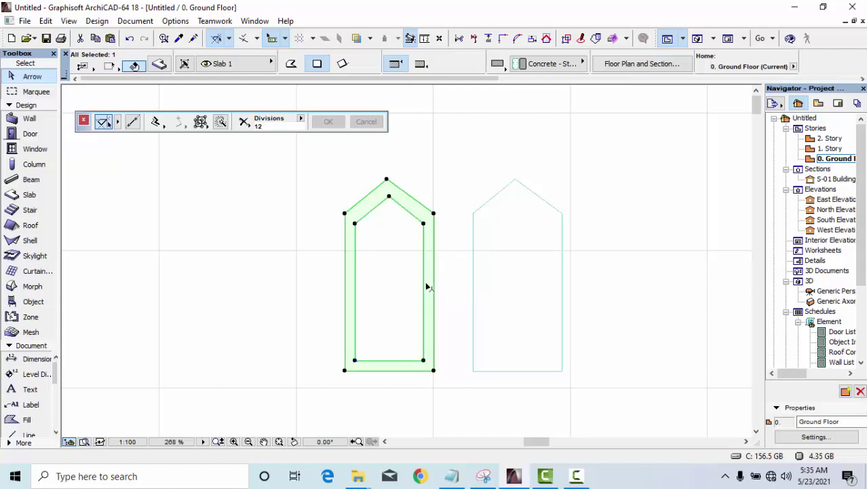
Step: Select only the left frame slab and open its Slab Selection Settings
left_click(572, 234)
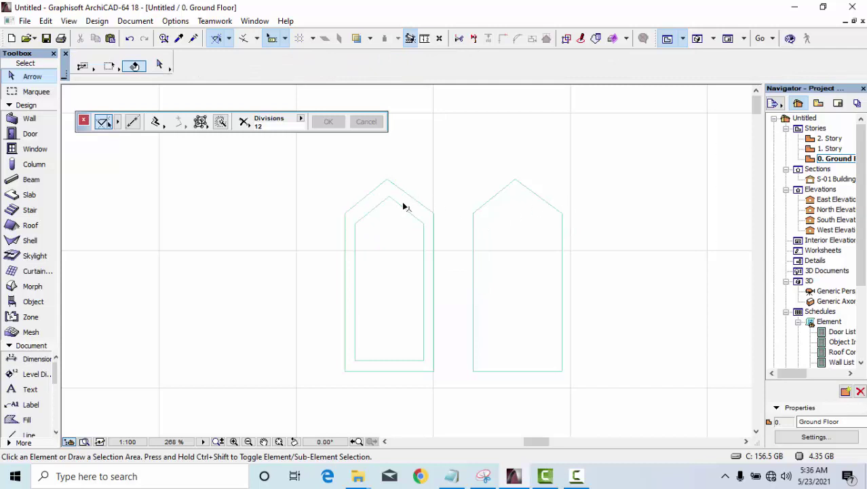
left_click(406, 202)
left_click(159, 63)
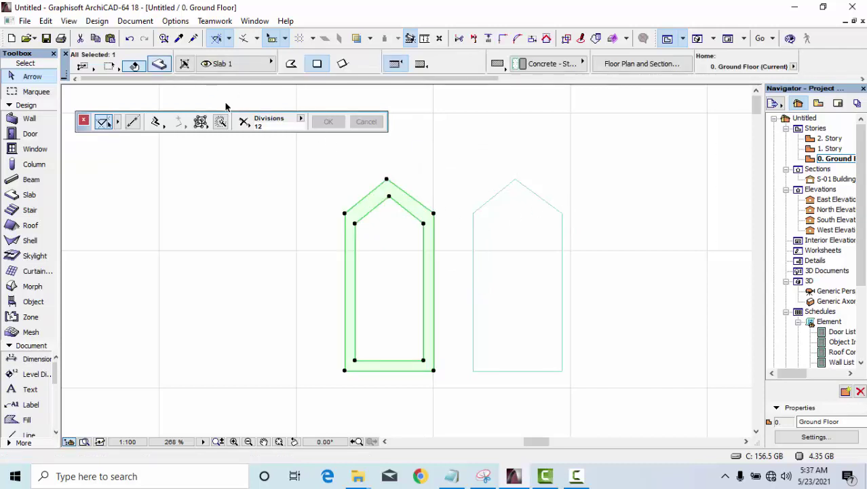
Step: Override the frame slab's top, edge and bottom surfaces with Wood - Walnut Vertical and confirm
left_click(317, 269)
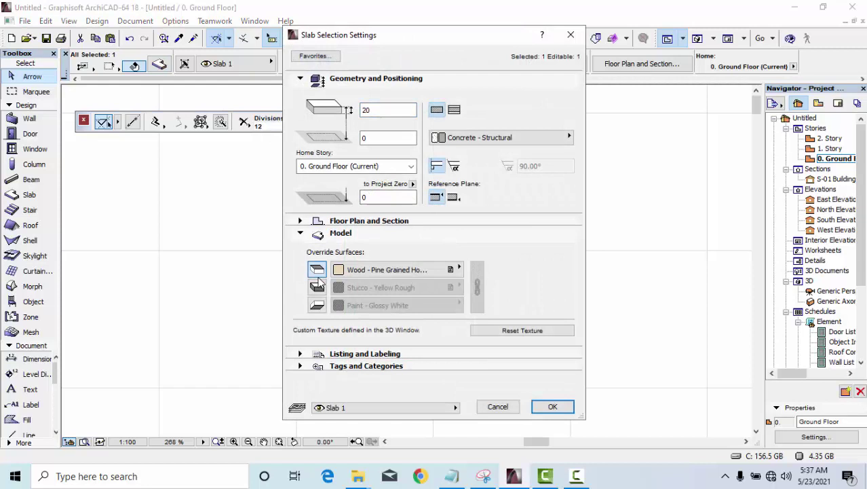
left_click(320, 288)
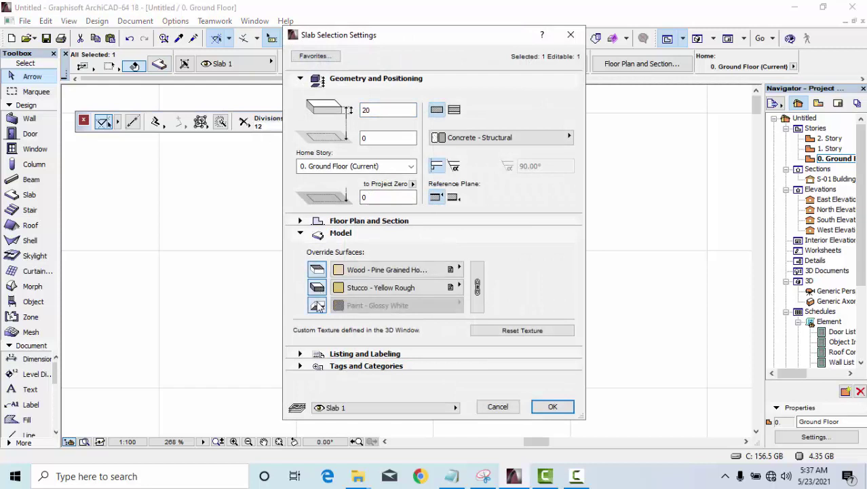
left_click(317, 305)
left_click(411, 274)
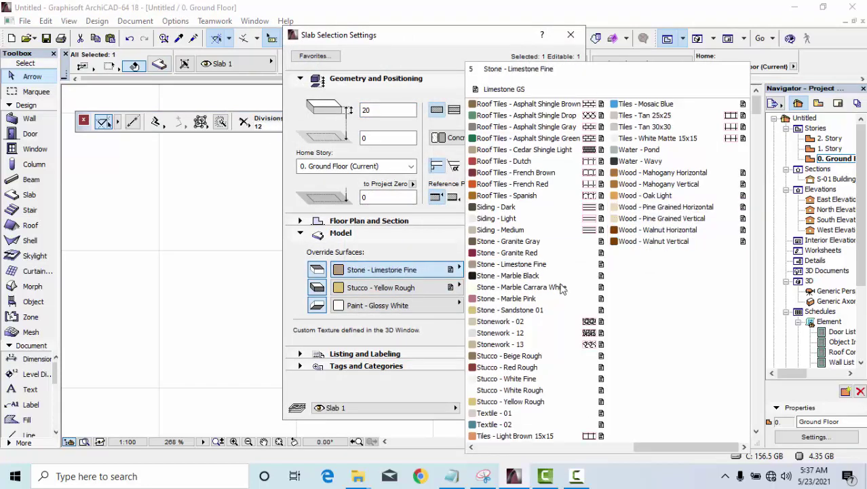
left_click(642, 243)
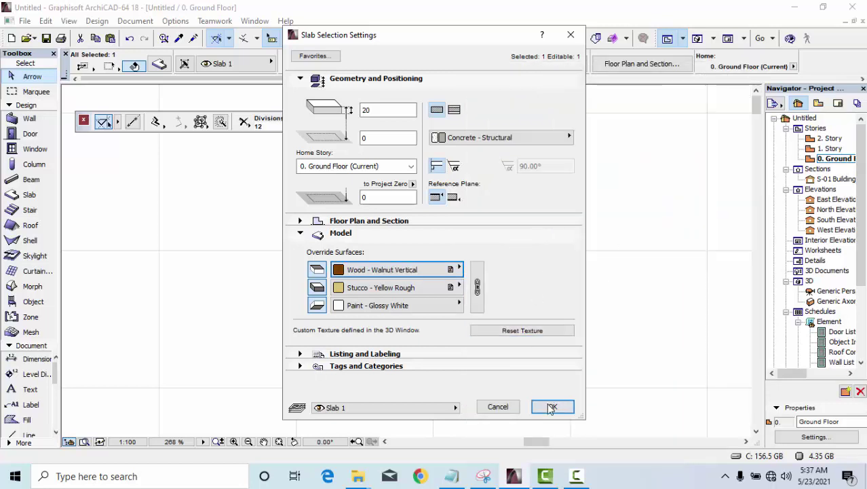
left_click(477, 287)
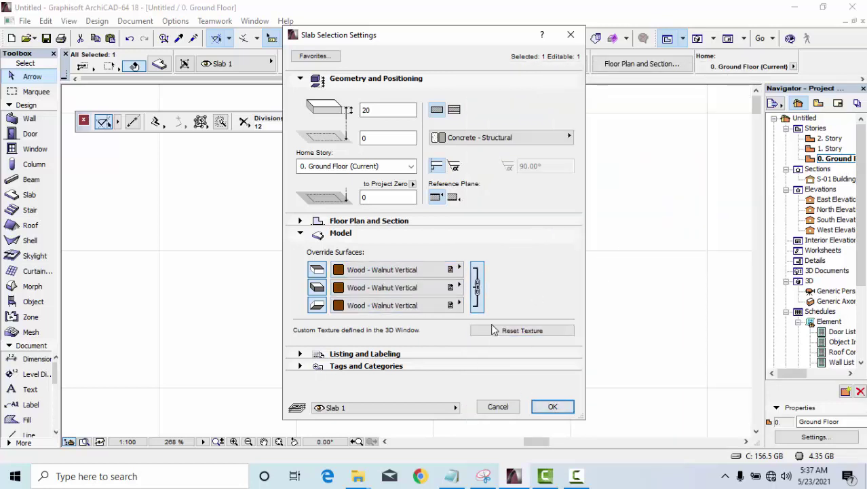
left_click(553, 407)
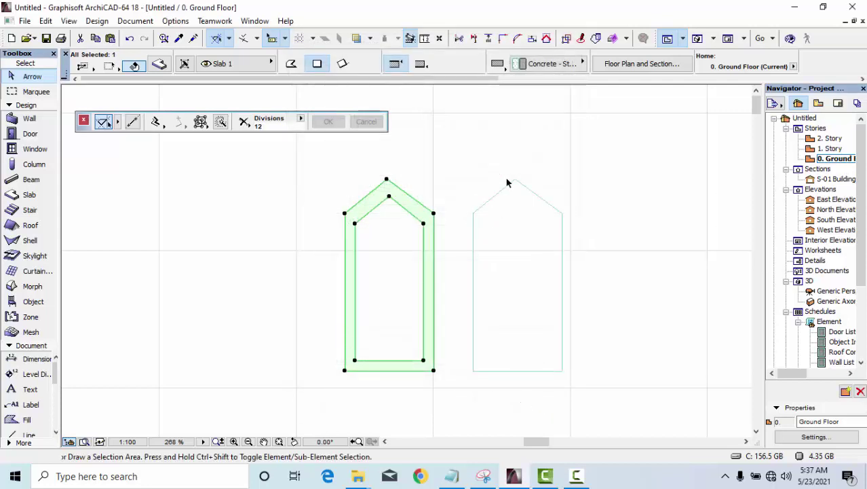
left_click(506, 178)
right_click(447, 195)
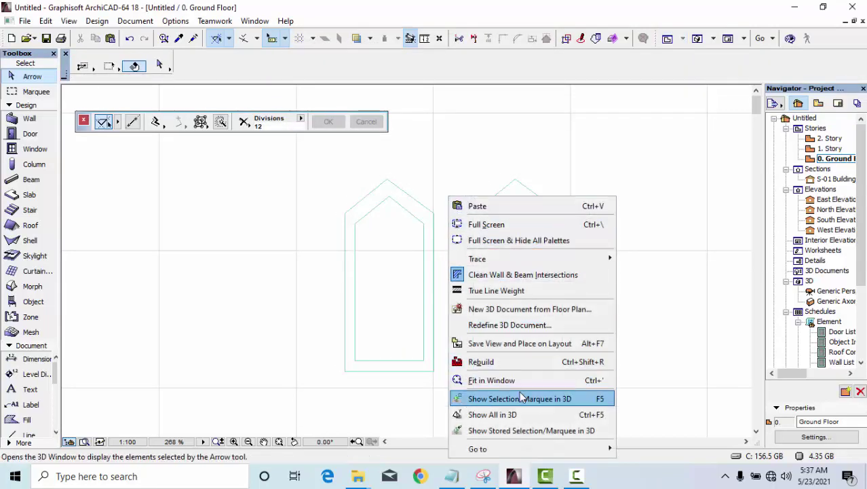
left_click(508, 414)
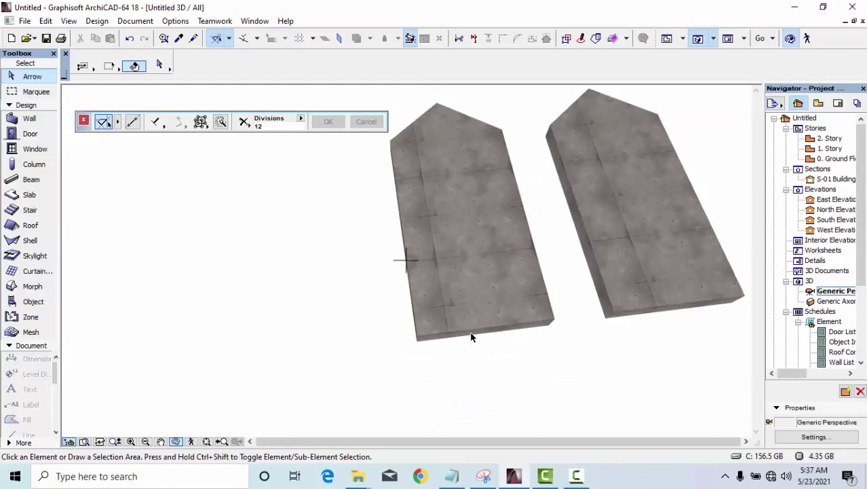
middle_click_drag(564, 195, 452, 262, "shift")
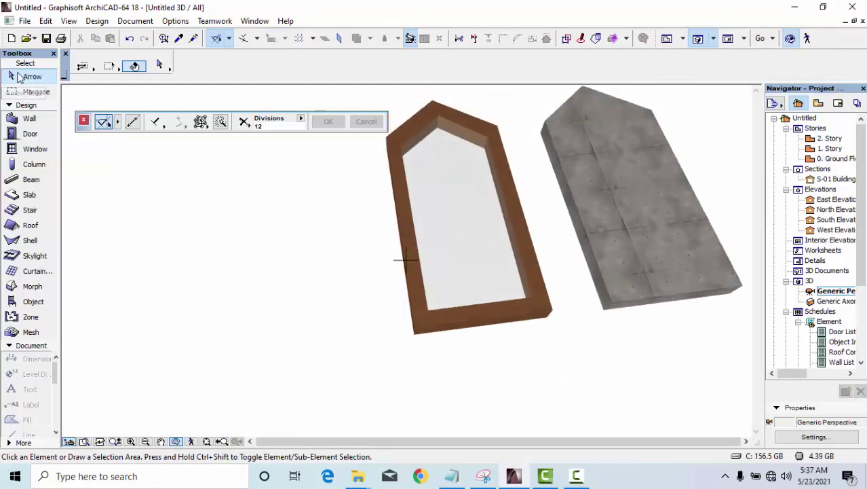
left_click(668, 39)
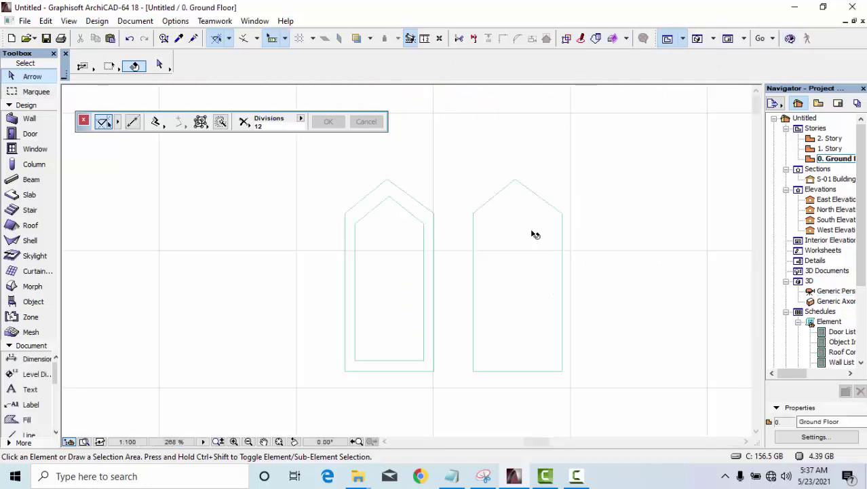
Step: Select both the walnut frame slab and the inner pane slab together
scroll(573, 228, "down", 5)
scroll(536, 237, "up", 2)
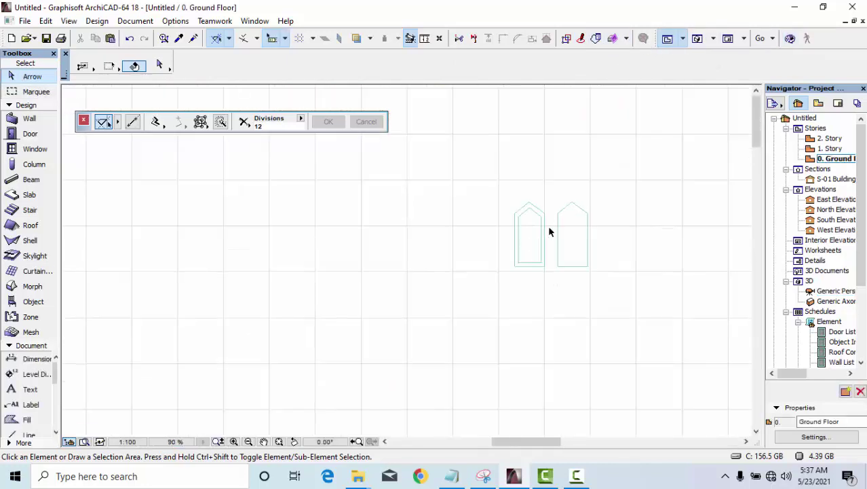
left_click_drag(552, 206, 515, 264)
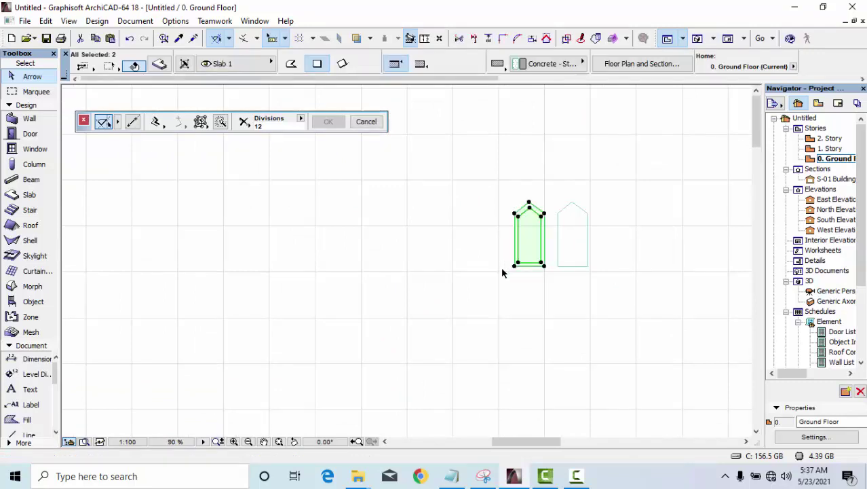
right_click(528, 236)
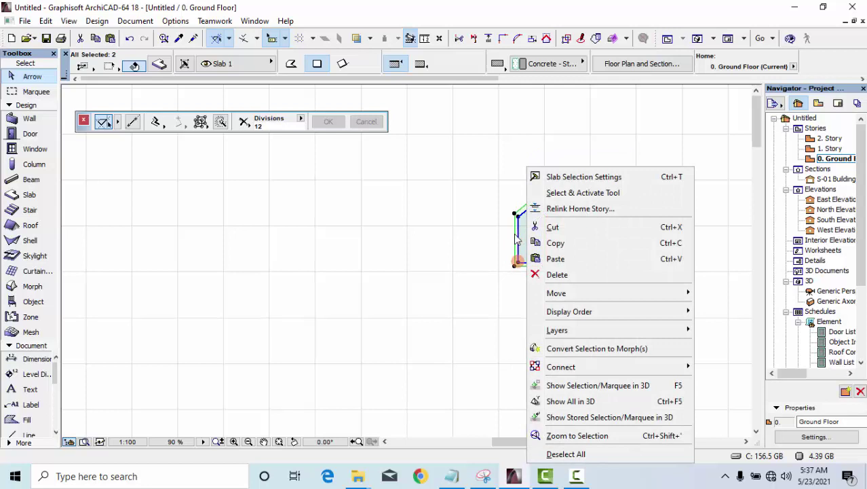
left_click(27, 26)
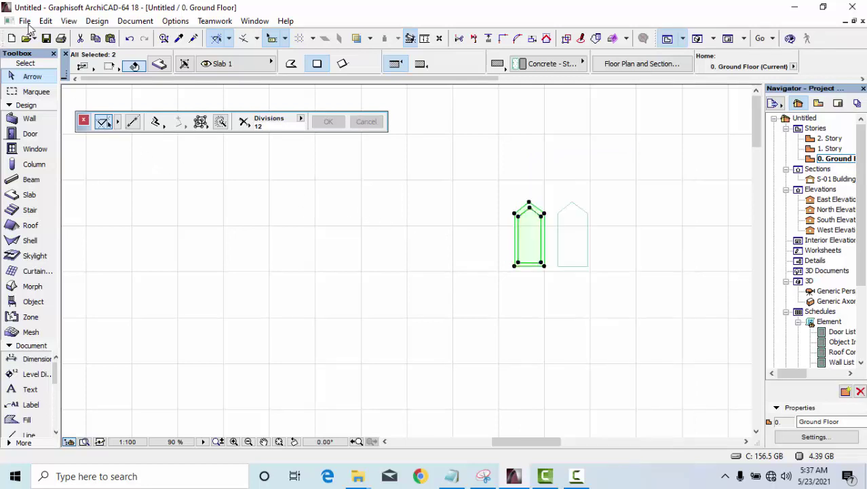
Step: Save the selected slabs as window 'New Window 1' in the embedded library
left_click(26, 23)
mouse_move(70, 217)
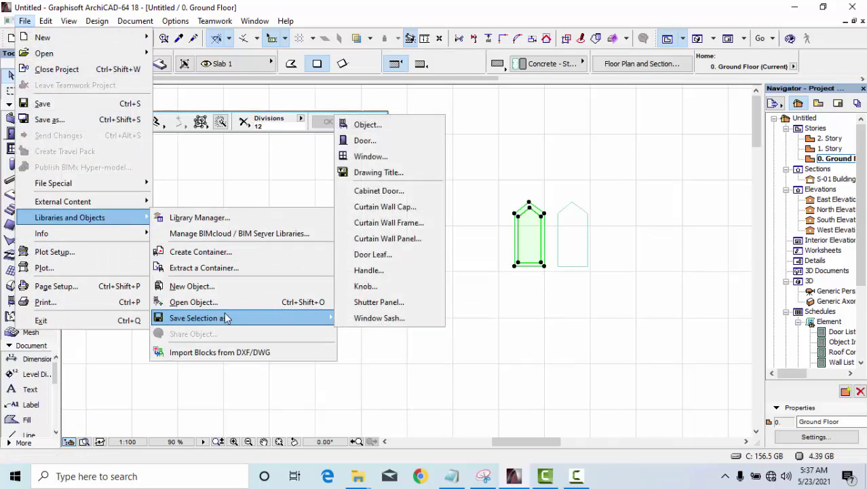
mouse_move(200, 317)
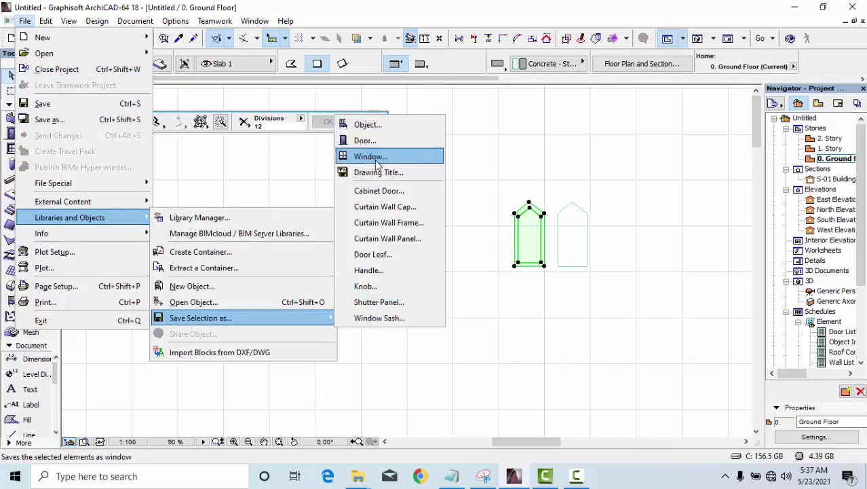
left_click(344, 157)
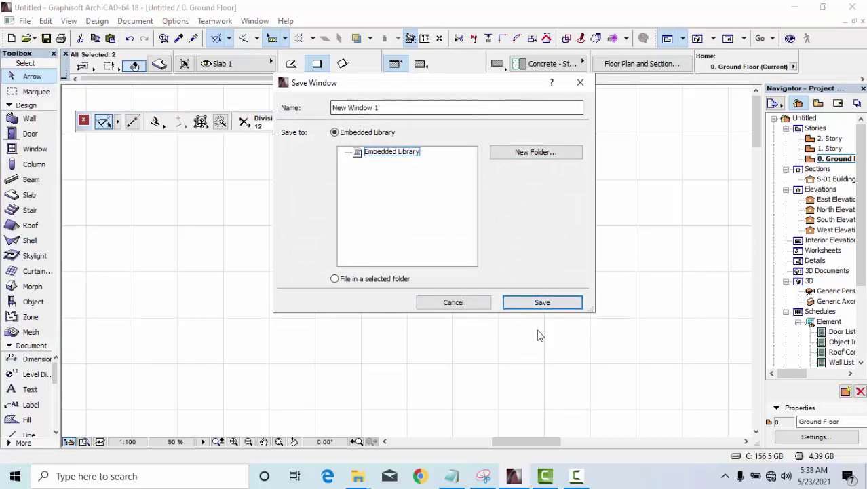
left_click(524, 303)
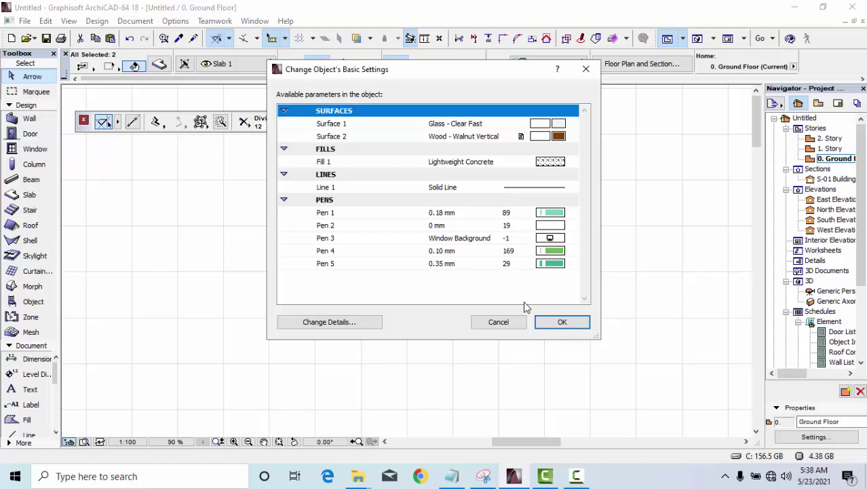
left_click(546, 323)
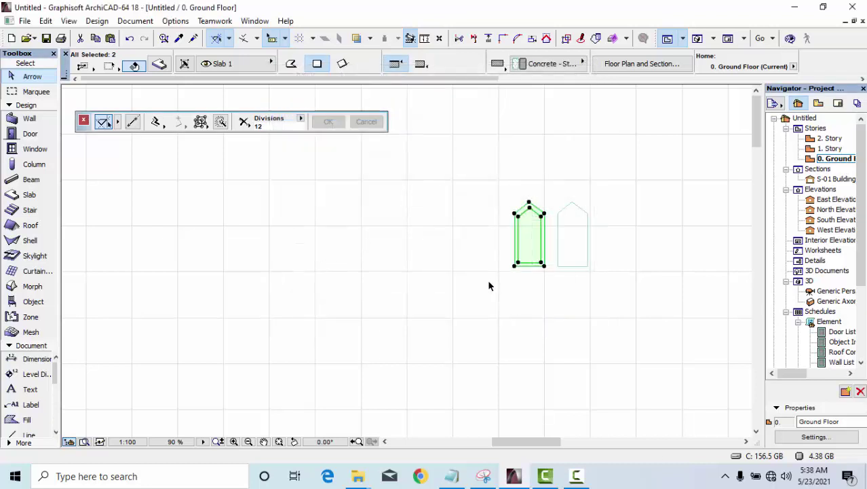
left_click(381, 250)
Step: Set the Window tool defaults for New Window 1: width 100, height 220, sill 70
scroll(497, 148, "down", 5)
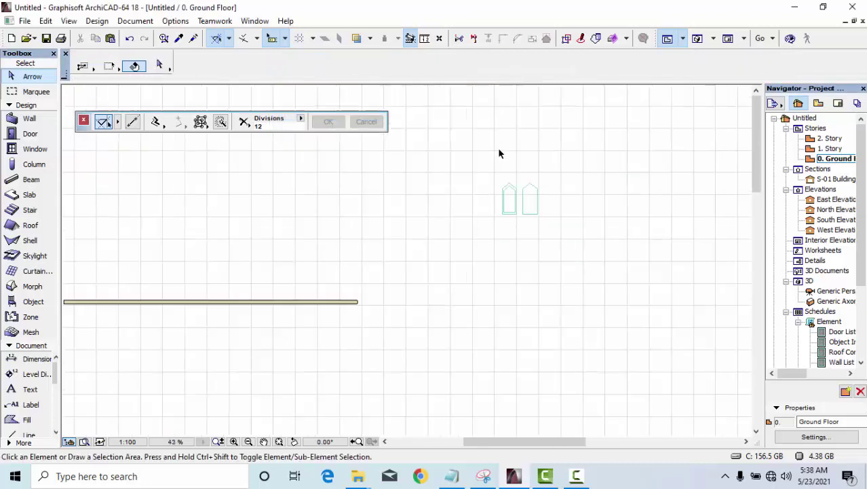
left_click(39, 149)
key("ctrl+t")
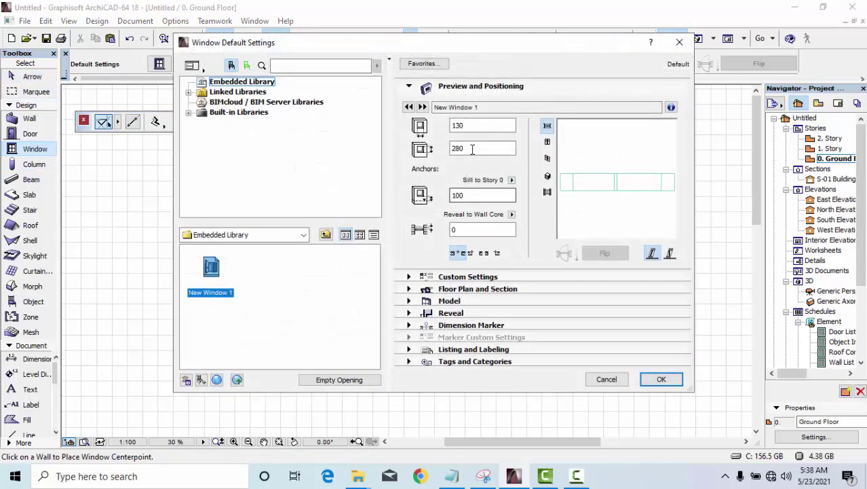
double_click(473, 125)
type("100")
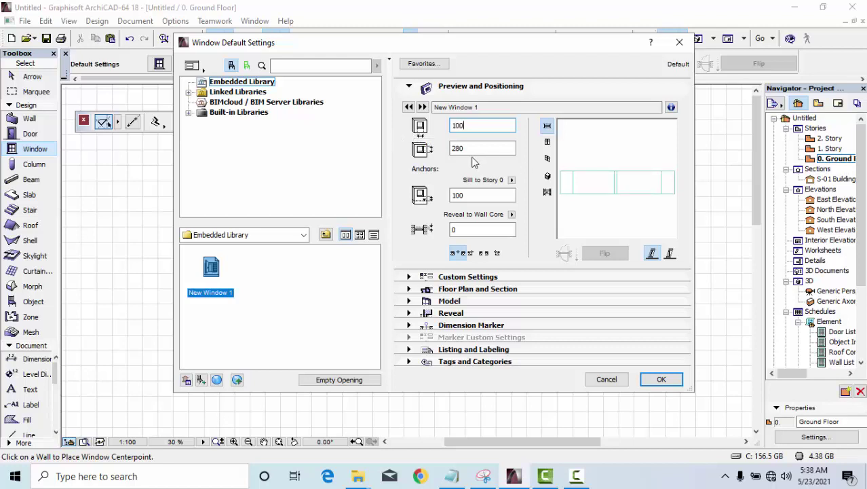
double_click(473, 148)
type("220")
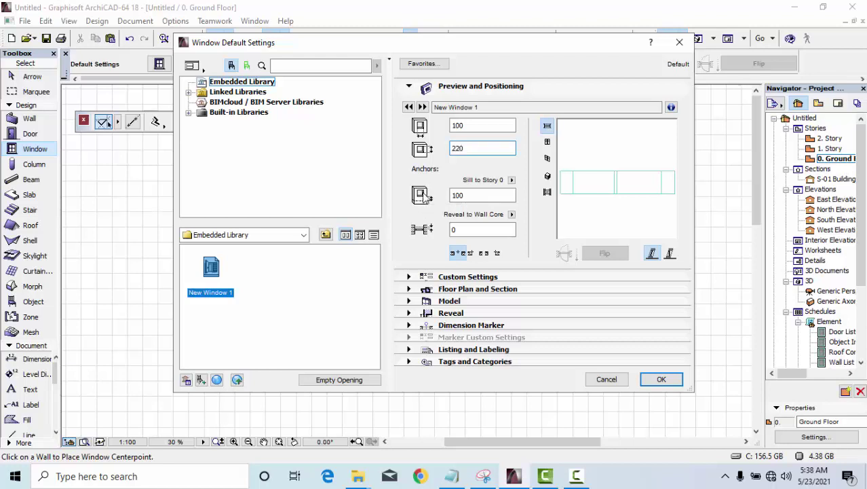
key("Tab")
type("70")
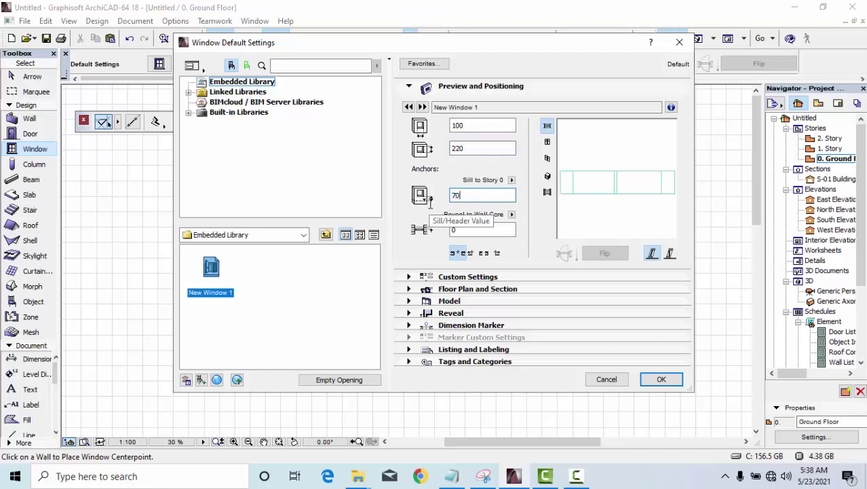
key("Return")
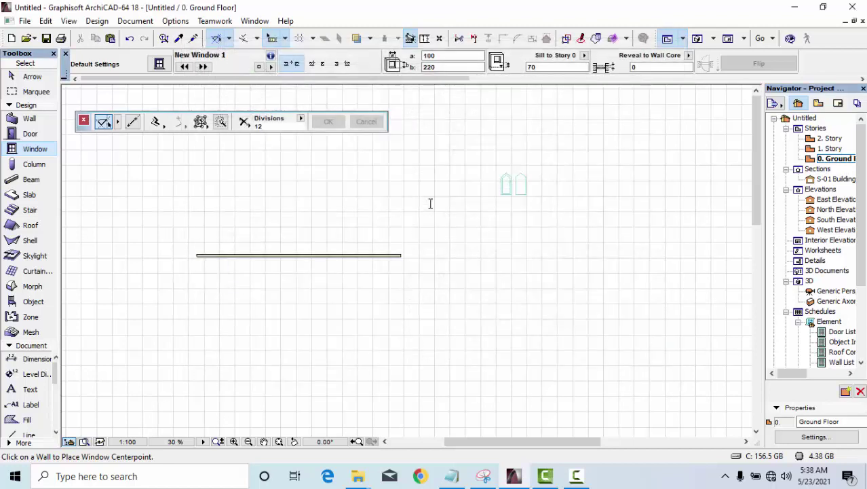
Step: Place two New Window 1 openings in the wall, setting each centre point and opening side
left_click(365, 256)
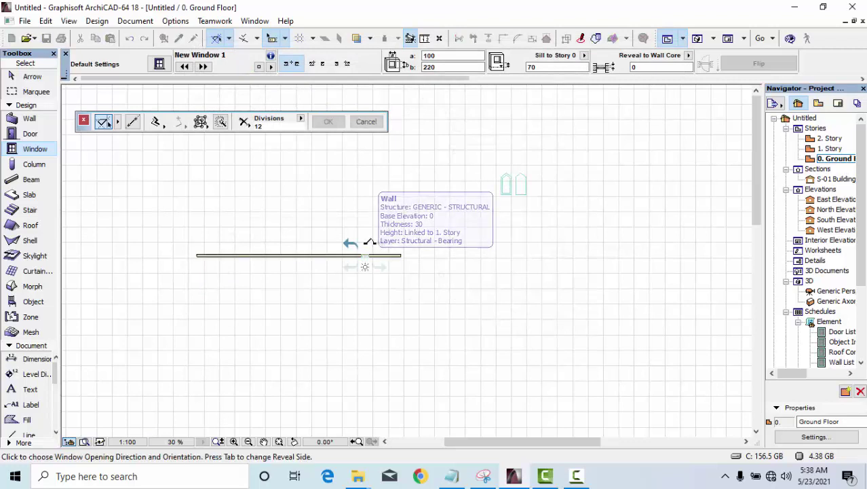
left_click(366, 235)
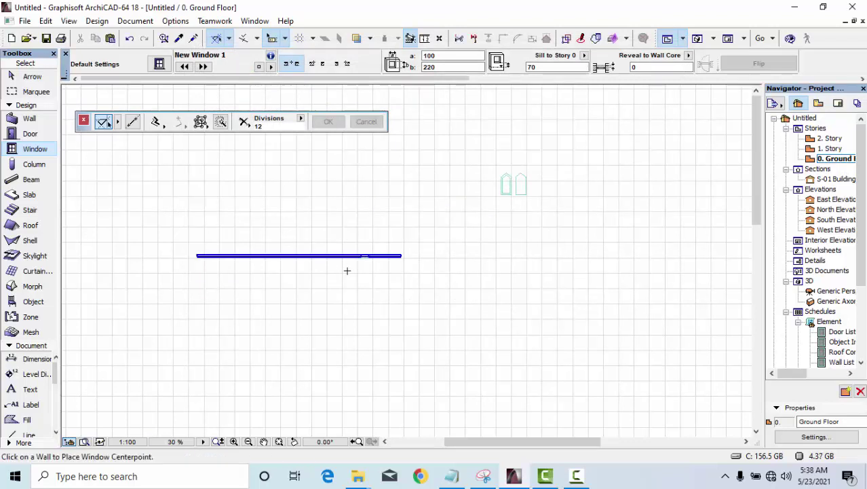
scroll(366, 241, "up", 5)
scroll(377, 235, "up", 2)
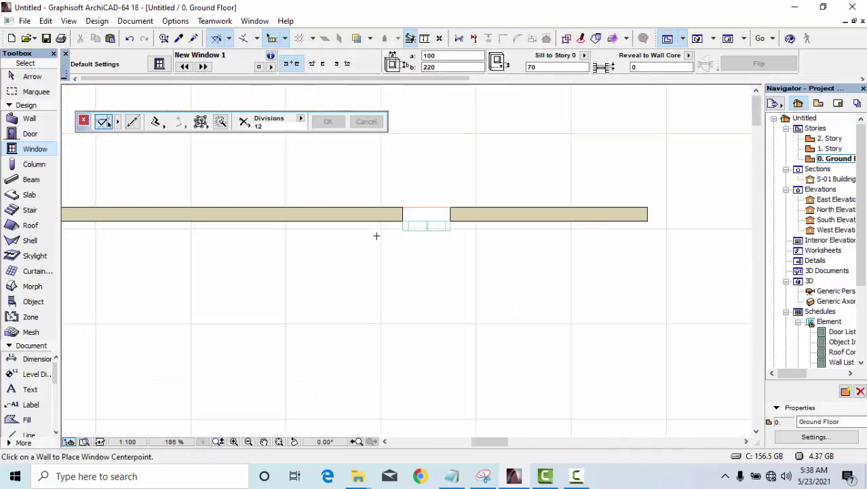
left_click(280, 219)
left_click(283, 222)
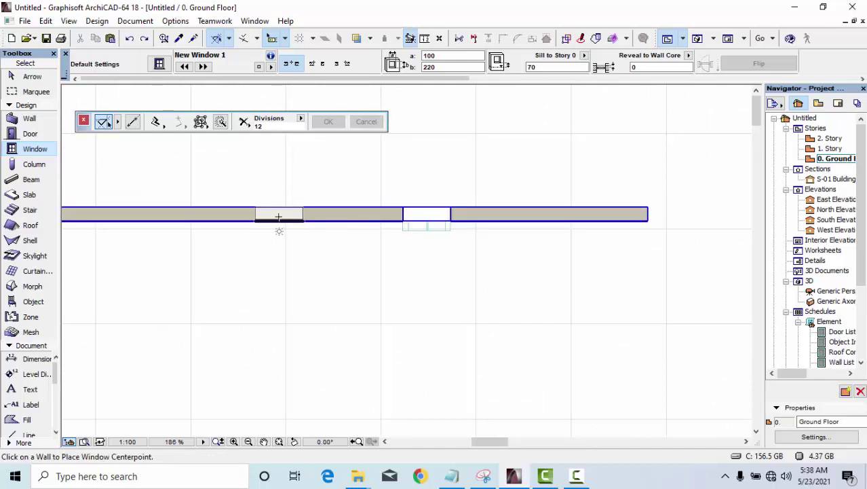
left_click(279, 215)
left_click(284, 223)
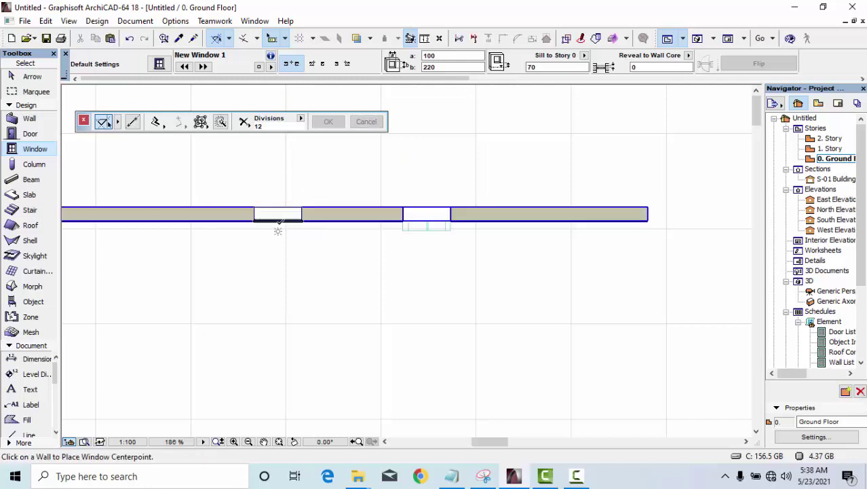
key("Escape")
scroll(475, 219, "down", 1)
scroll(475, 219, "down", 3)
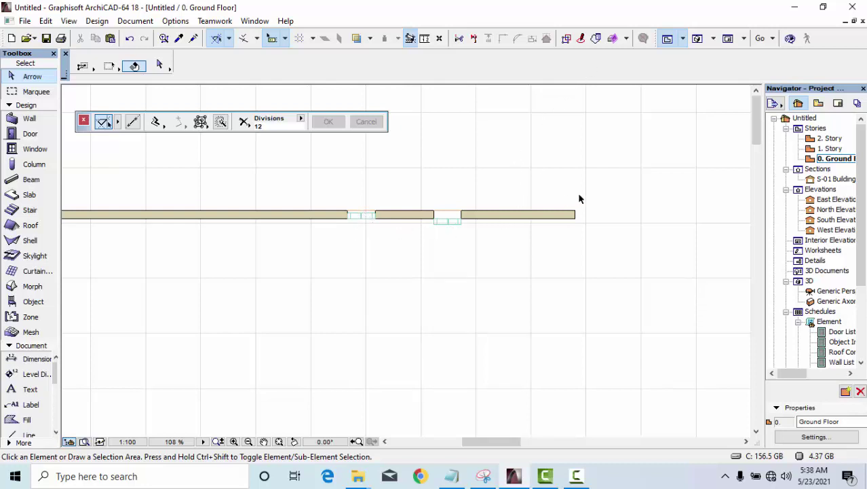
Step: Marquee the wall and both windows, then show the marquee area in 3D
left_click(28, 92)
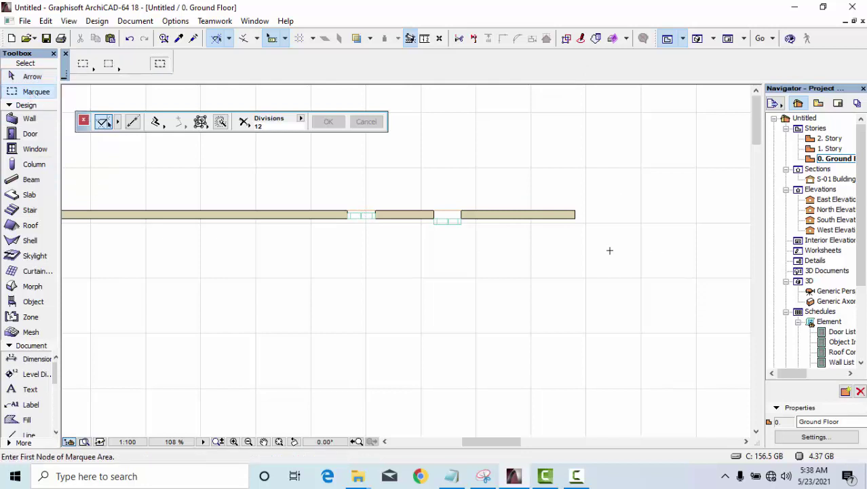
left_click(601, 198)
left_click(259, 279)
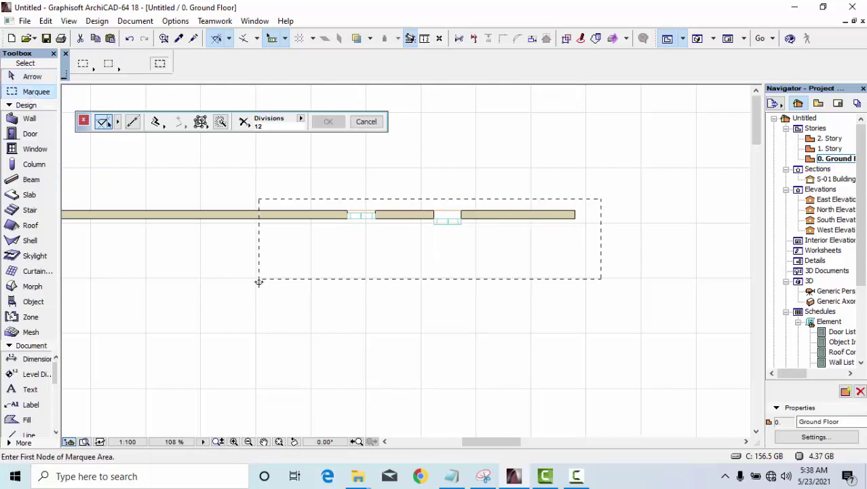
right_click(338, 245)
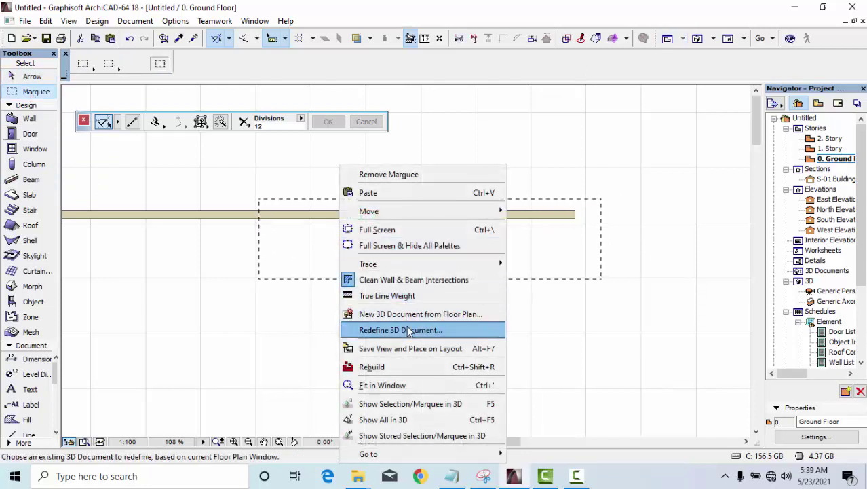
left_click(413, 405)
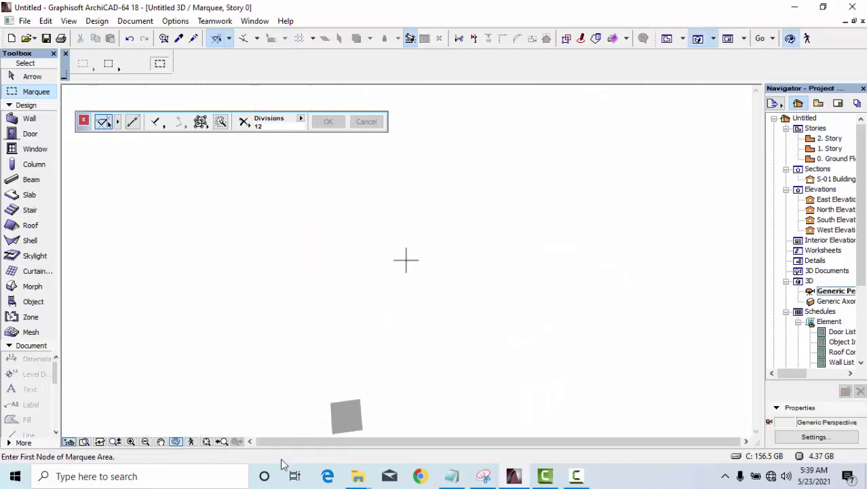
left_click(207, 441)
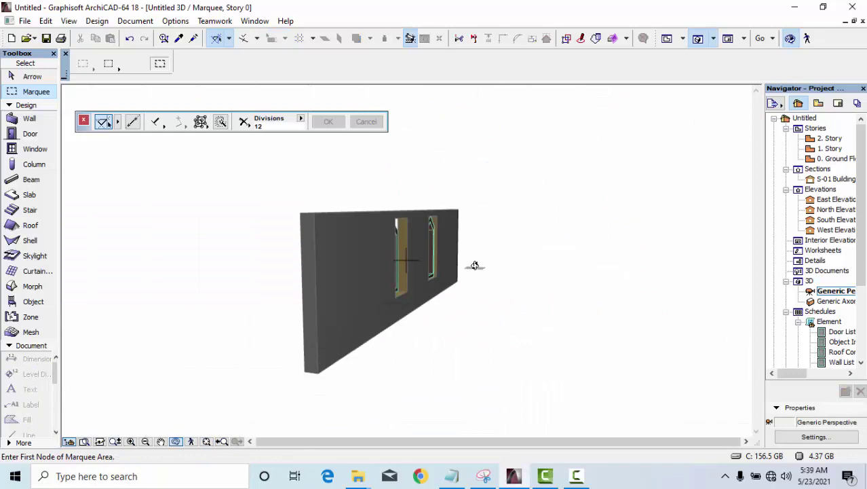
Step: Orbit the 3D view to inspect the wall from frontal, side, oblique and top angles
mouse_move(442, 276)
left_mouse_down()
mouse_move(338, 181)
mouse_move(261, 228)
left_mouse_up()
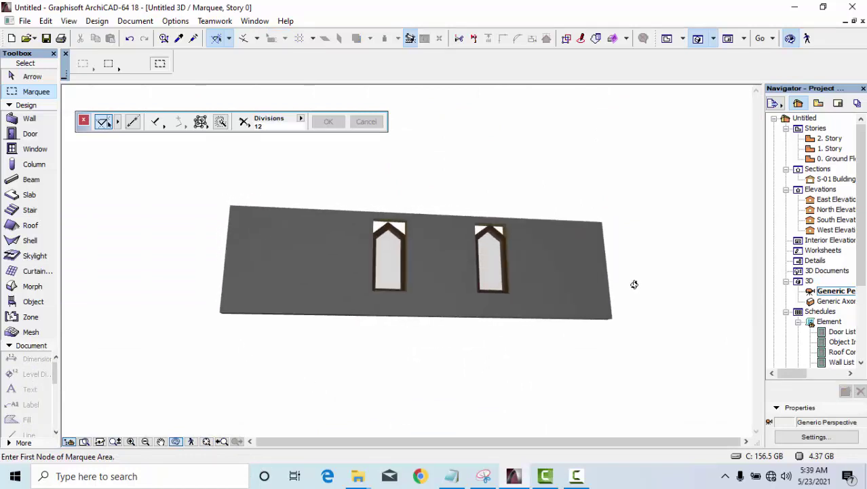
mouse_move(634, 284)
left_mouse_down()
mouse_move(589, 347)
mouse_move(565, 313)
mouse_move(575, 188)
mouse_move(608, 252)
mouse_move(649, 271)
left_mouse_up()
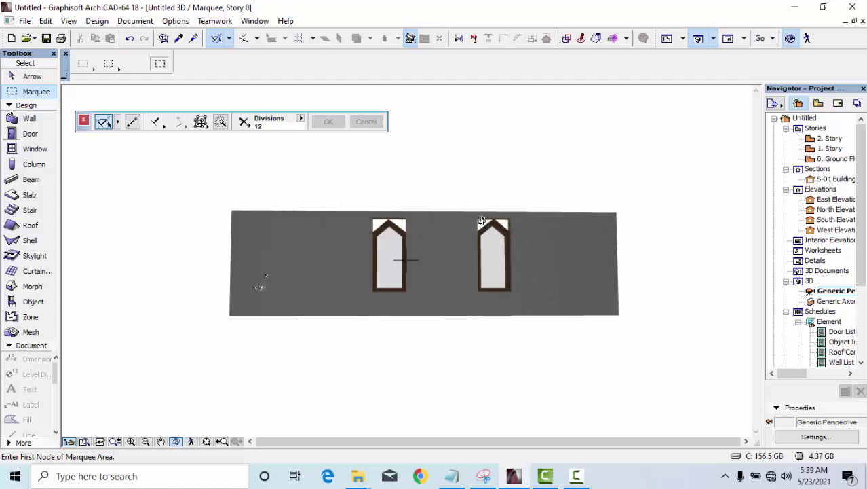
mouse_move(414, 290)
left_mouse_down()
mouse_move(495, 350)
mouse_move(610, 296)
mouse_move(720, 306)
mouse_move(700, 296)
left_mouse_up()
left_click_drag(226, 262, 333, 272)
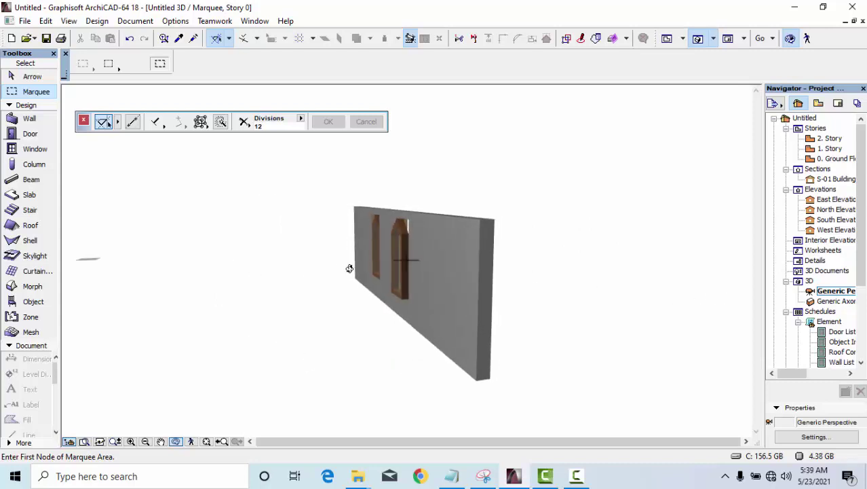
mouse_move(377, 283)
left_mouse_down()
mouse_move(472, 293)
mouse_move(446, 315)
mouse_move(441, 344)
mouse_move(486, 315)
mouse_move(565, 288)
left_mouse_up()
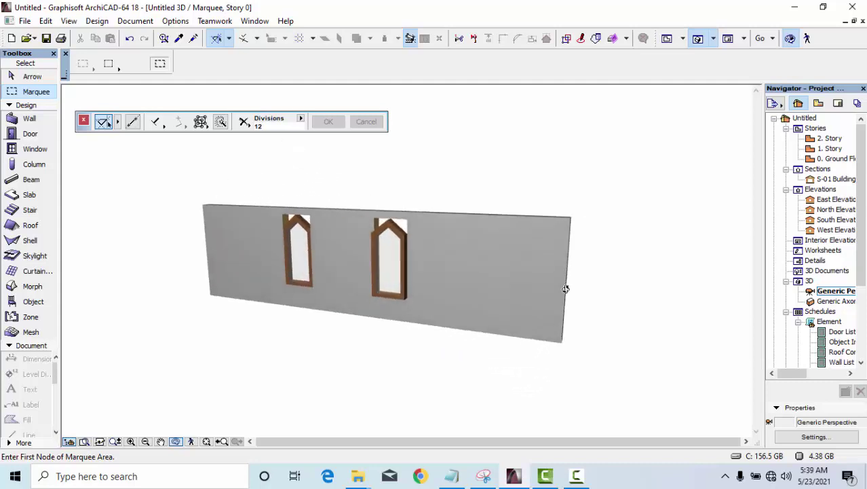
left_click_drag(276, 256, 554, 277)
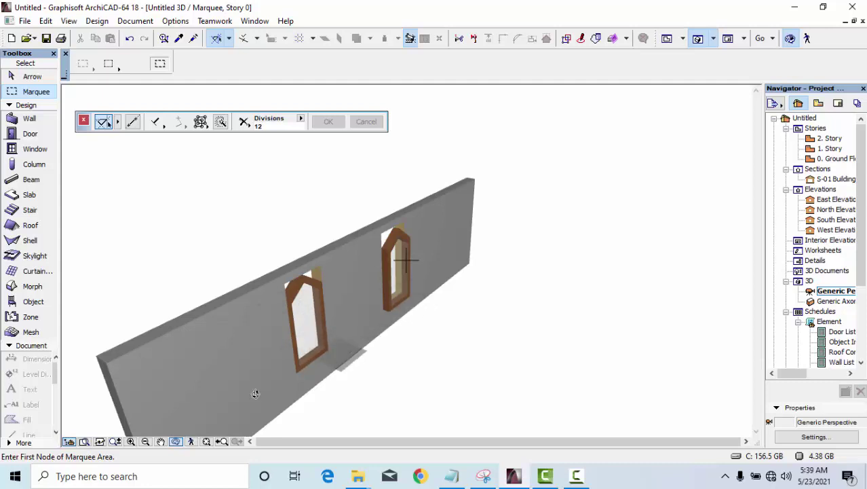
mouse_move(379, 370)
left_mouse_down()
mouse_move(329, 345)
mouse_move(244, 337)
left_mouse_up()
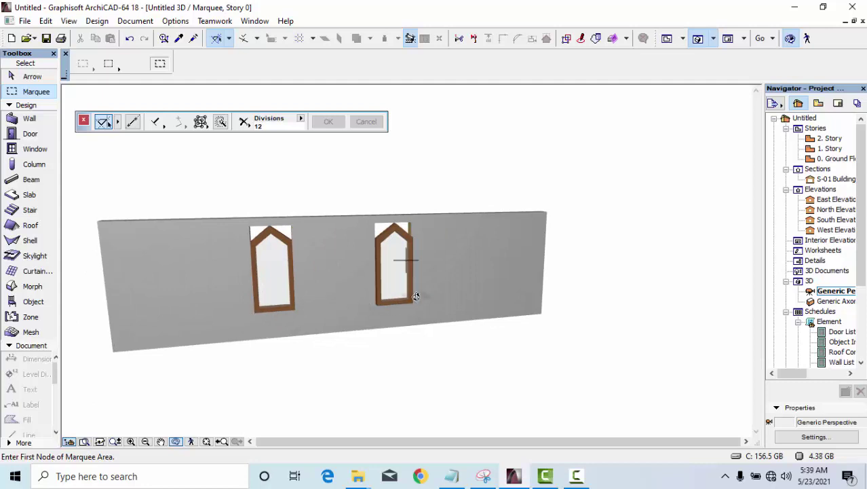
left_click_drag(401, 300, 401, 334)
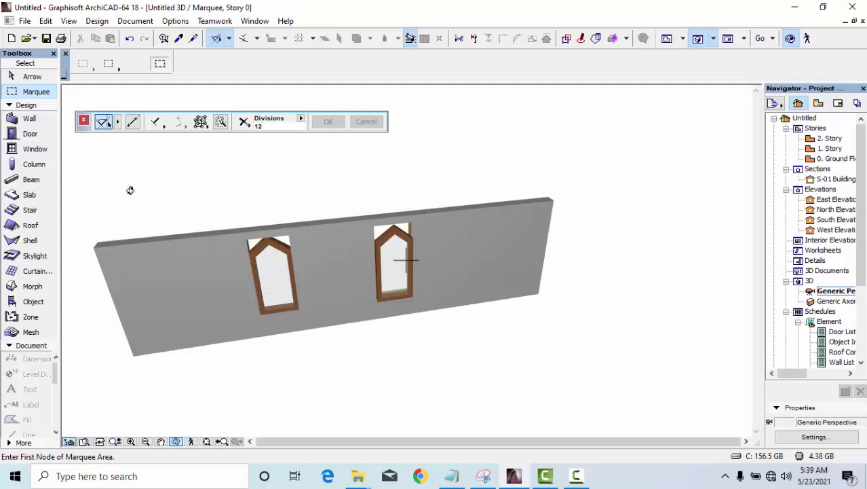
Step: Return to the Ground Floor plan, zoom in on the arch slabs and select the right one
left_click(667, 38)
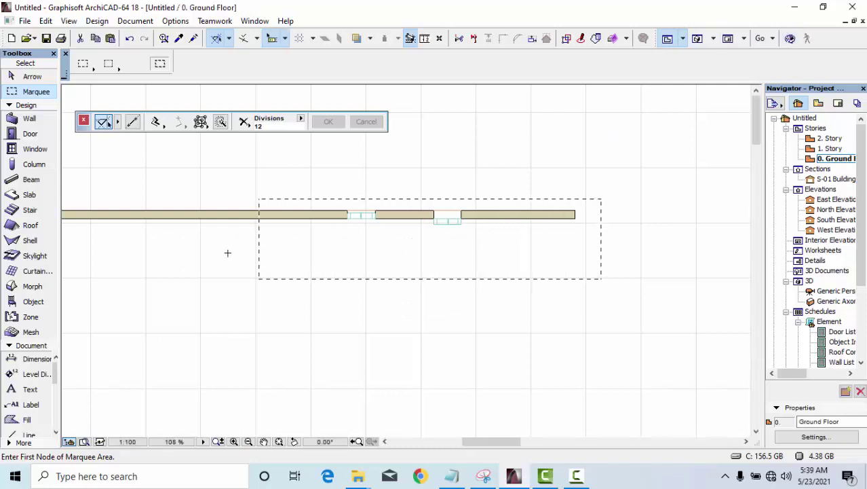
scroll(209, 273, "down", 5)
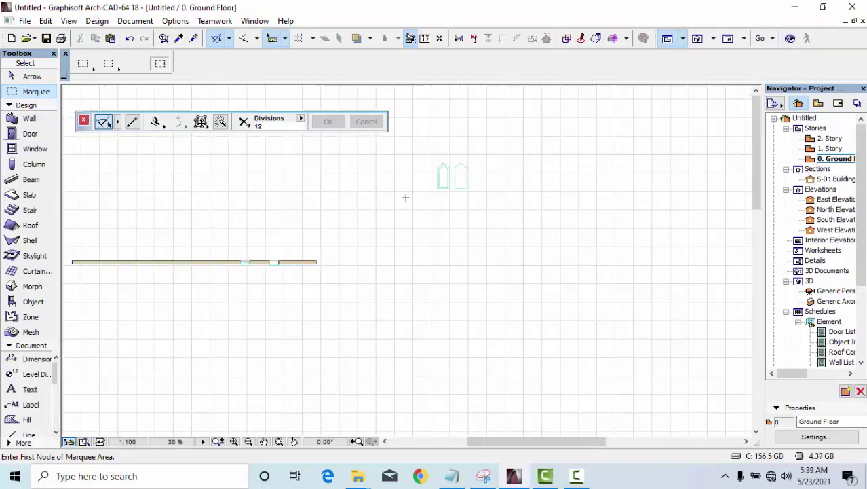
scroll(463, 161, "up", 3)
scroll(463, 161, "up", 1)
scroll(459, 146, "up", 2)
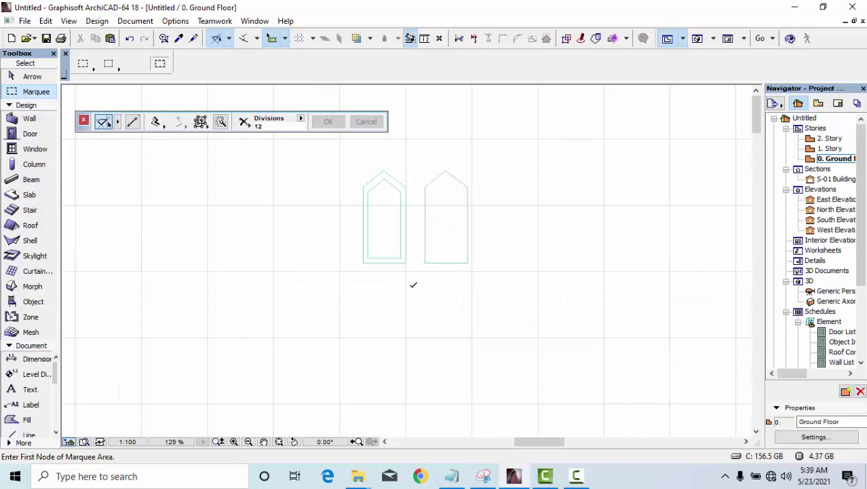
key("Escape")
left_click(439, 239)
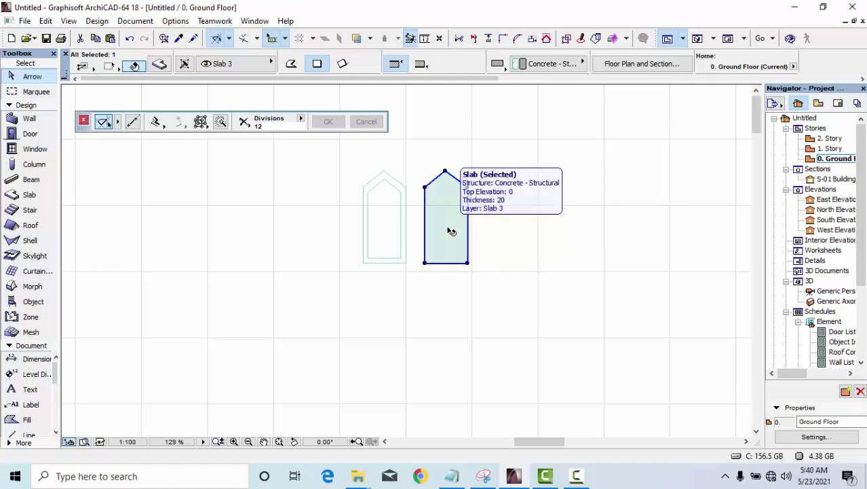
Step: Change the selected arch slab's ID from SLA - 005 to 'wallhole' and confirm
left_click(159, 64)
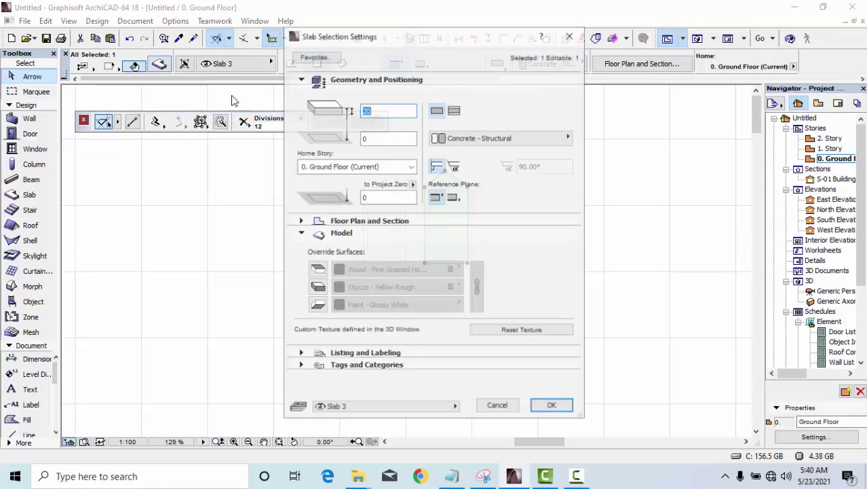
left_click(382, 370)
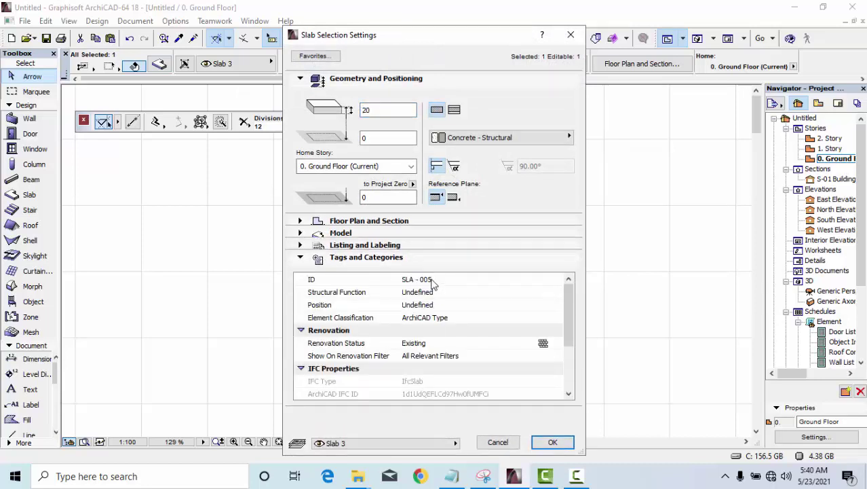
left_click(433, 282)
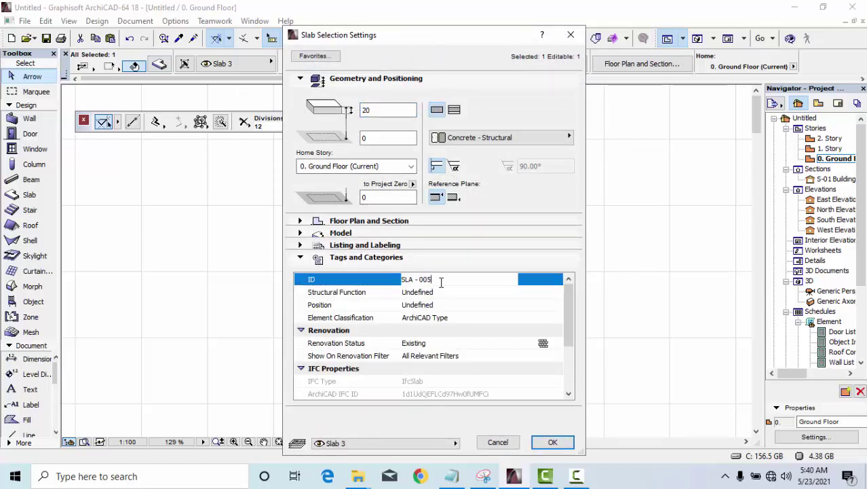
left_click_drag(439, 280, 362, 293)
type("wallhole")
left_click(551, 442)
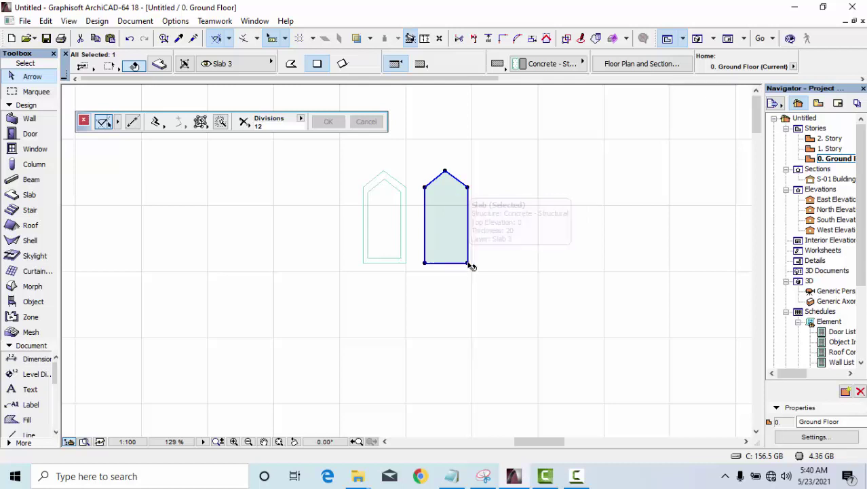
Step: Move the 'wallhole' slab into the arch frame outline and marquee-select all three pieces
key("ctrl+d")
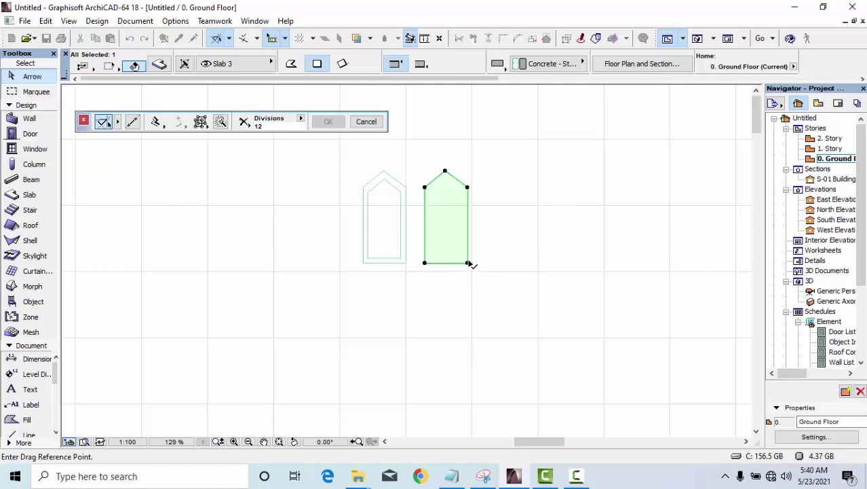
left_click(468, 264)
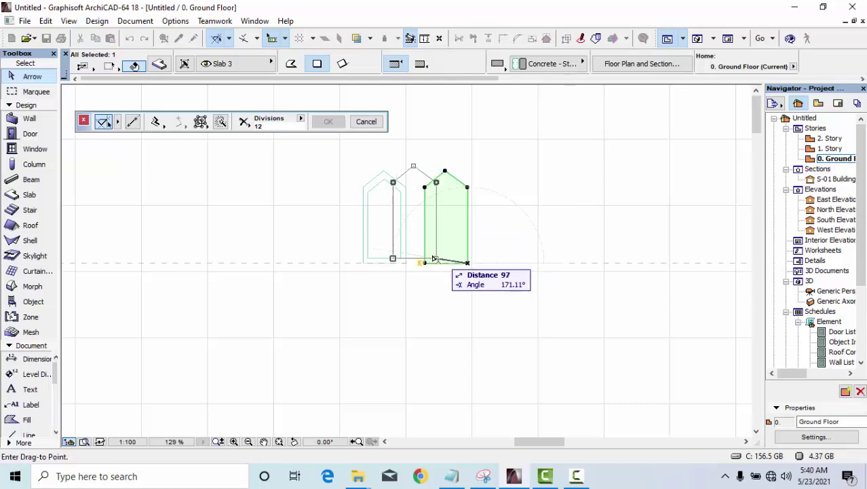
left_click(405, 264)
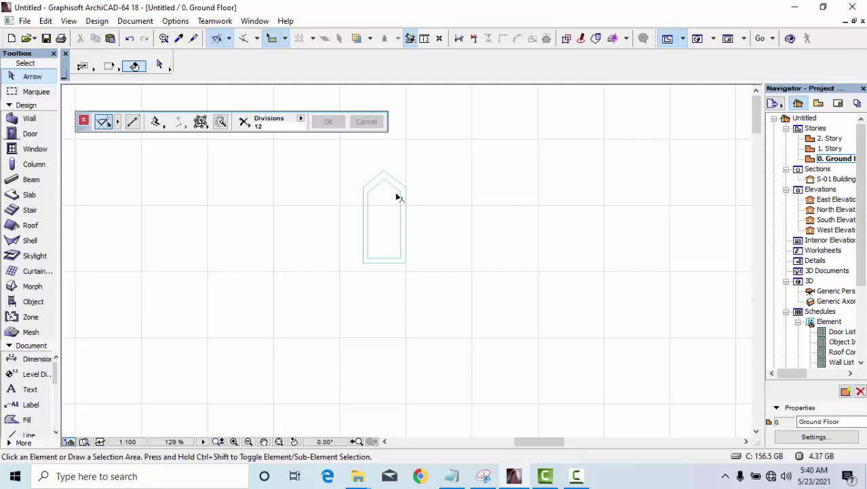
left_click_drag(439, 163, 337, 311)
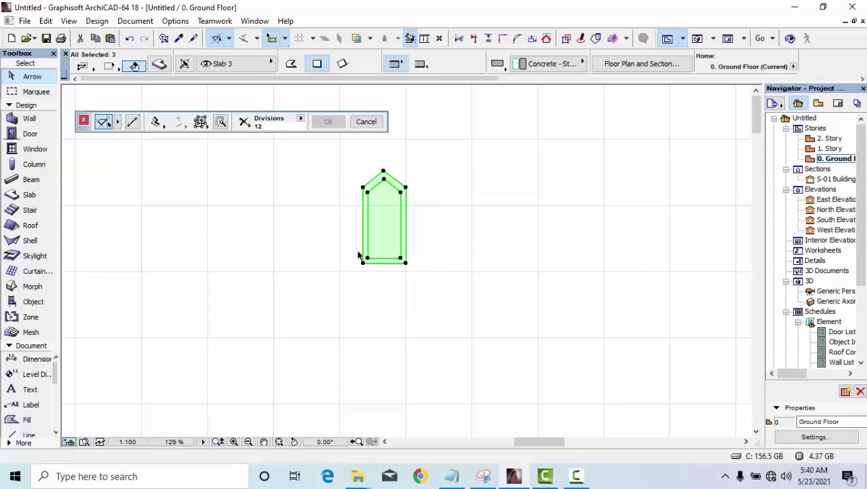
left_click(25, 20)
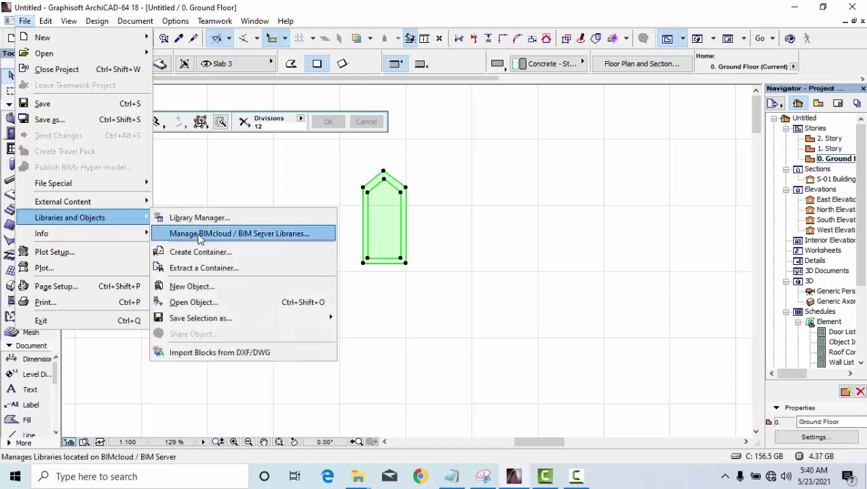
mouse_move(70, 217)
mouse_move(200, 317)
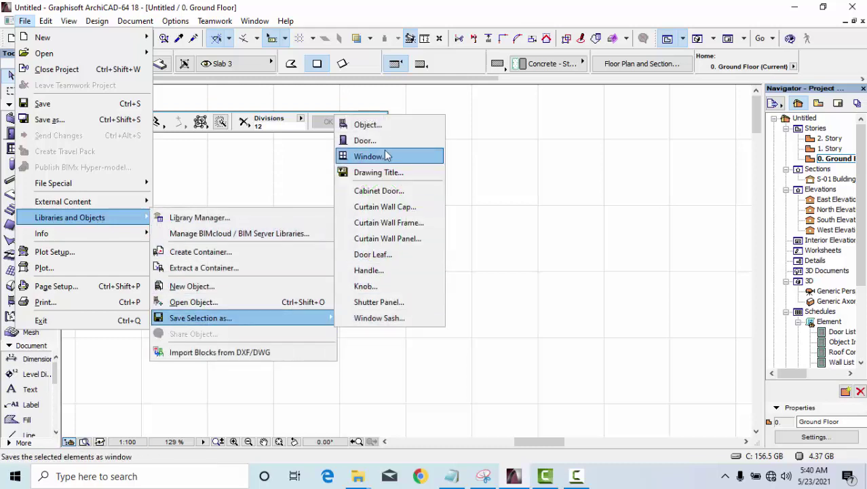
Step: Save the selected pieces as window 'New Window 2' in the Embedded Library, keeping its surfaces
left_click(373, 156)
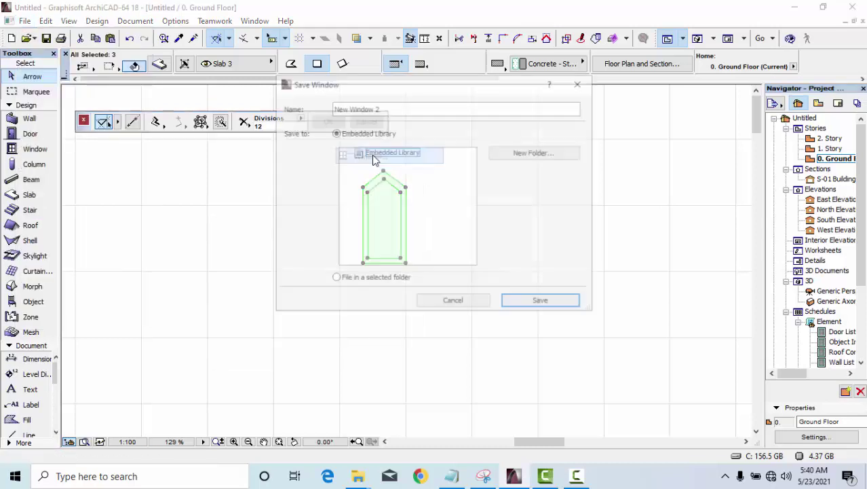
left_click(529, 304)
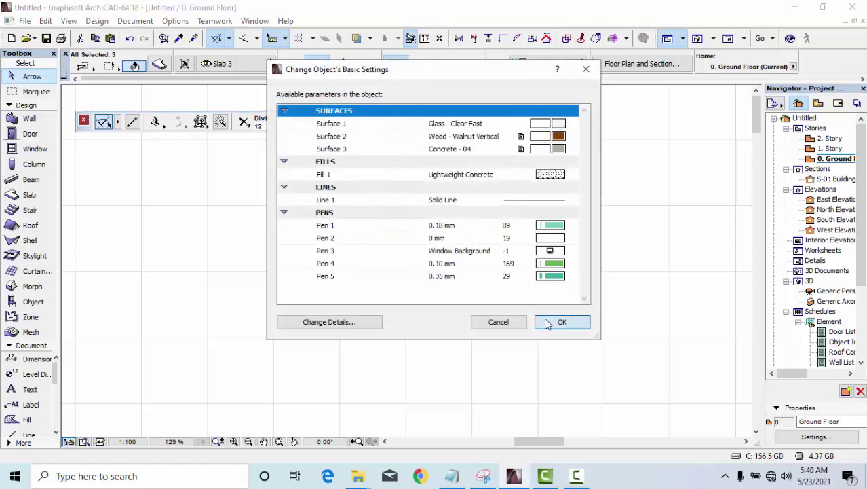
left_click(547, 323)
scroll(588, 223, "down", 5)
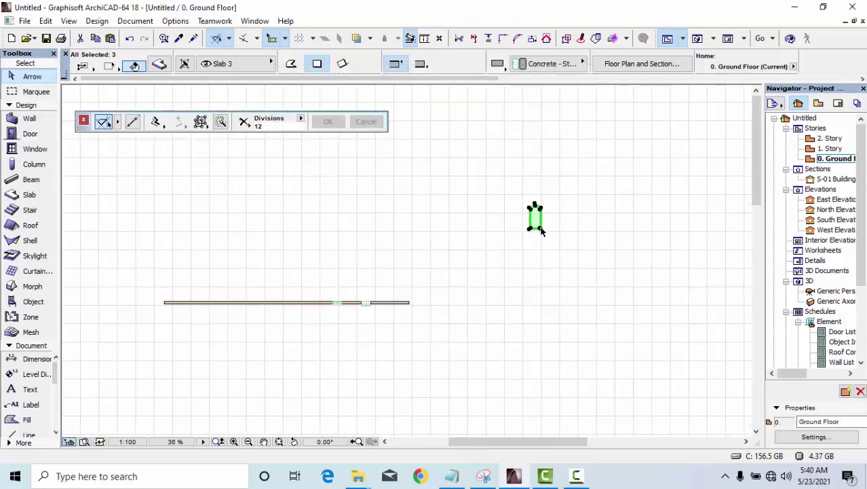
Step: Set the default Window tool size to 100 wide by 200 high
left_click(30, 134)
left_click(38, 155)
key("ctrl+t")
type("100")
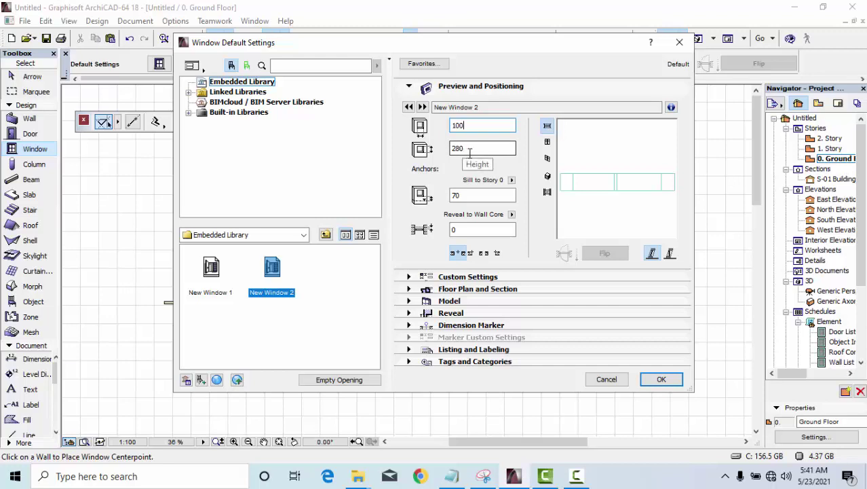
key("Tab")
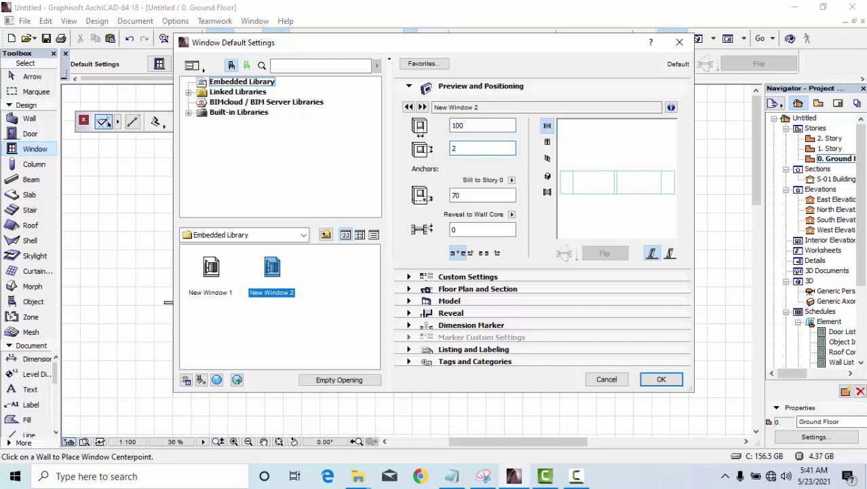
type("00")
key("Return")
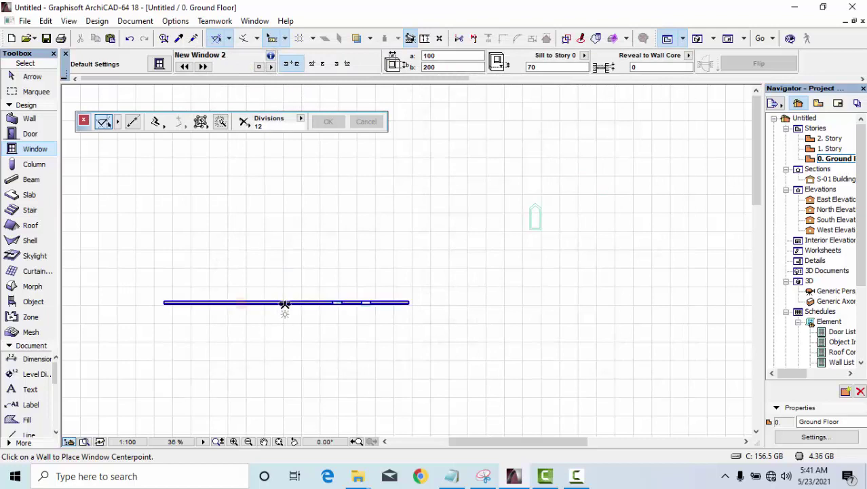
Step: Place two New Window 2 windows in the wall and set their opening sides
left_click(311, 303)
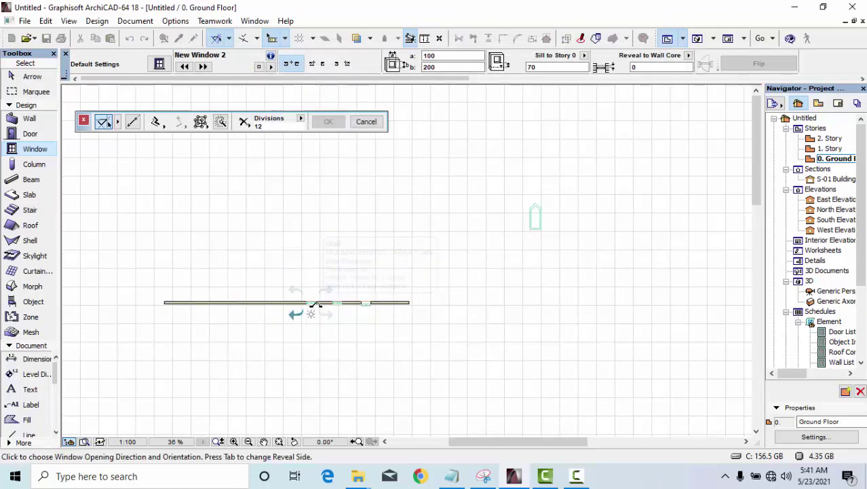
scroll(311, 306, "up", 5)
left_click(311, 310)
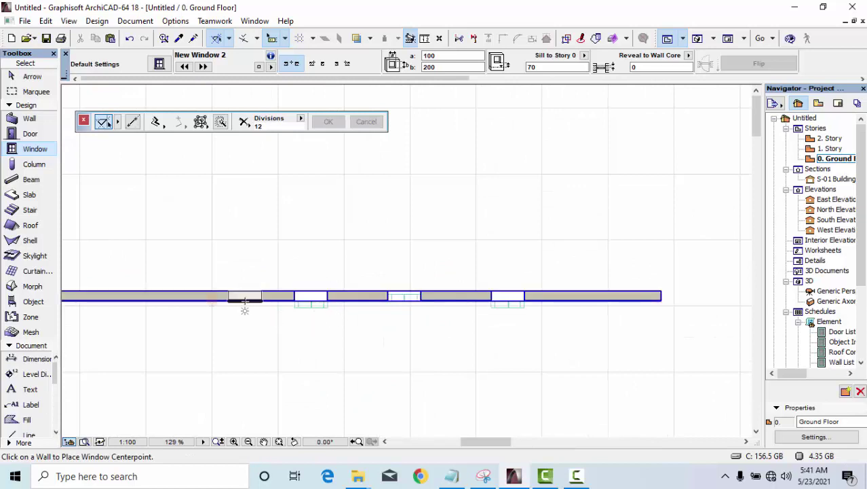
left_click(245, 296)
left_click(249, 301)
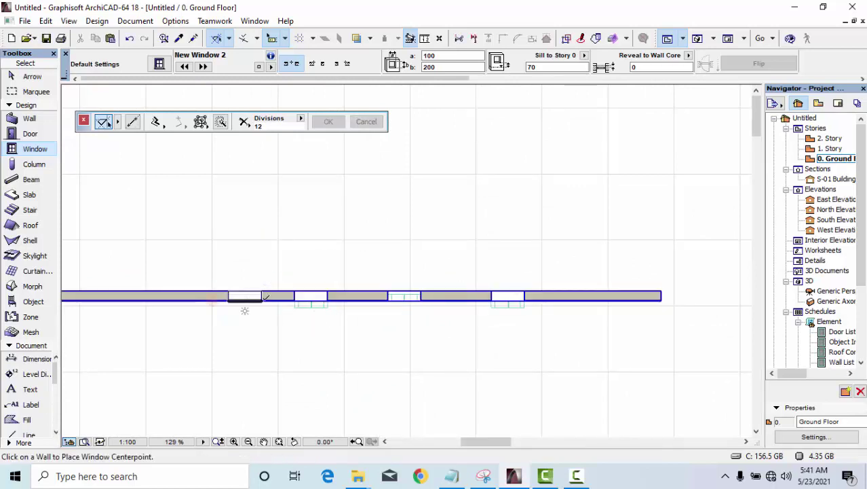
key("Escape")
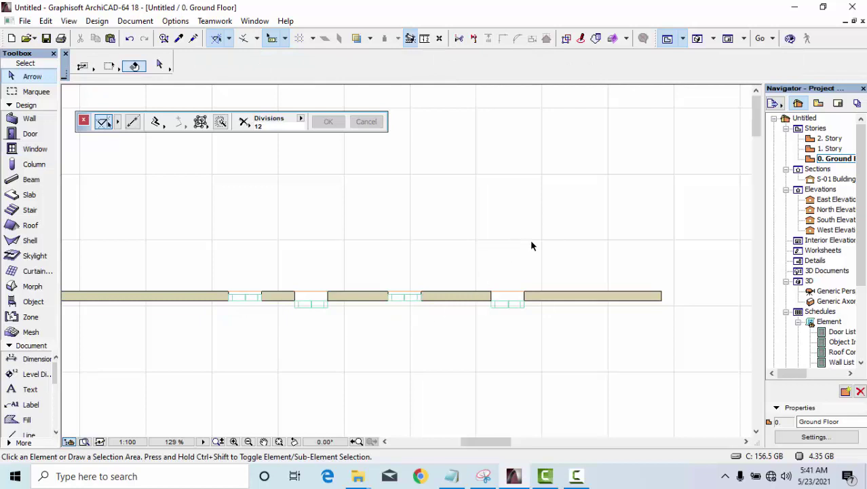
Step: Marquee the wall section around the new windows and show it in 3D
left_click(42, 92)
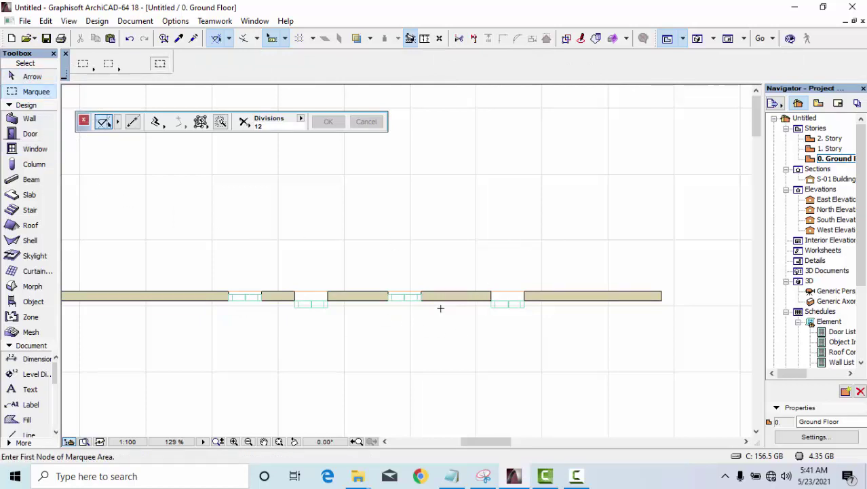
left_click(349, 272)
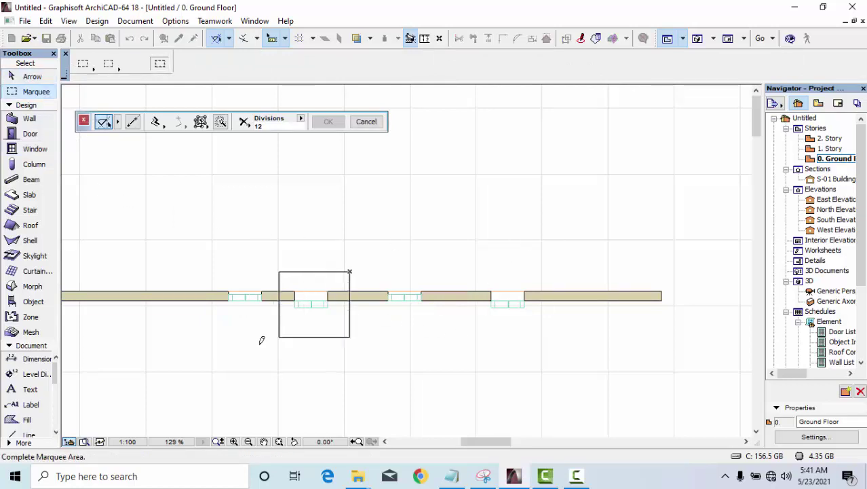
left_click(195, 344)
right_click(256, 331)
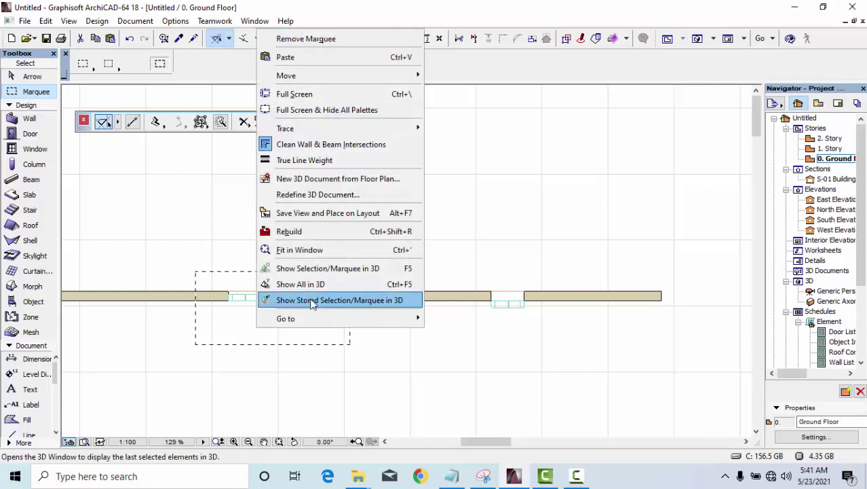
left_click(325, 268)
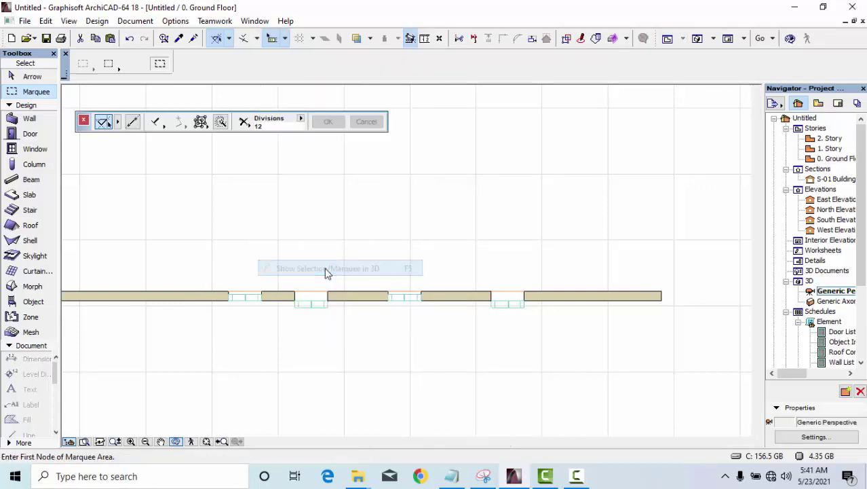
Step: Orbit the 3D view to face the wall, then tilt it for an angled look
left_click_drag(329, 274, 538, 209)
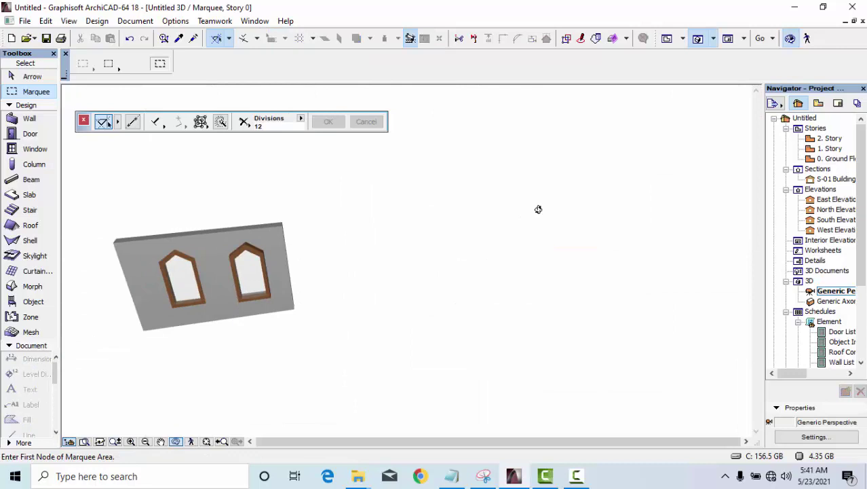
mouse_move(128, 269)
left_mouse_down()
mouse_move(441, 256)
mouse_move(474, 265)
left_mouse_up()
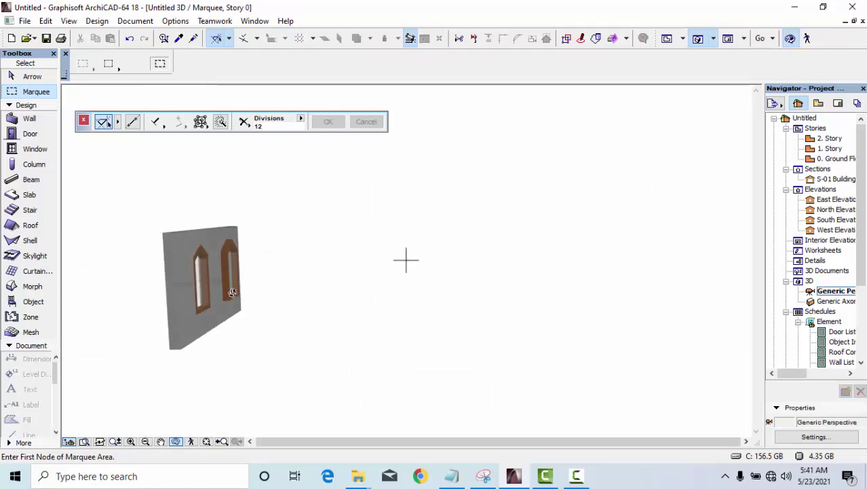
mouse_move(263, 305)
left_mouse_down()
mouse_move(122, 287)
mouse_move(250, 277)
left_mouse_up()
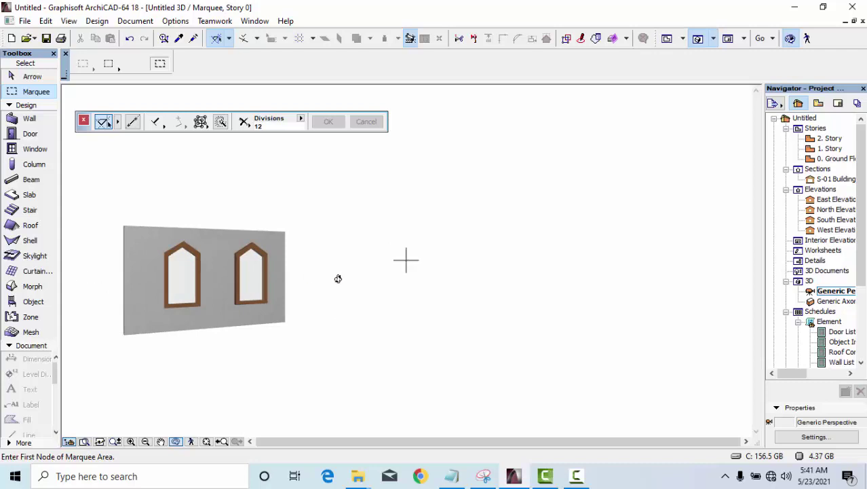
mouse_move(338, 279)
left_mouse_down()
mouse_move(246, 310)
mouse_move(227, 274)
mouse_move(292, 318)
left_mouse_up()
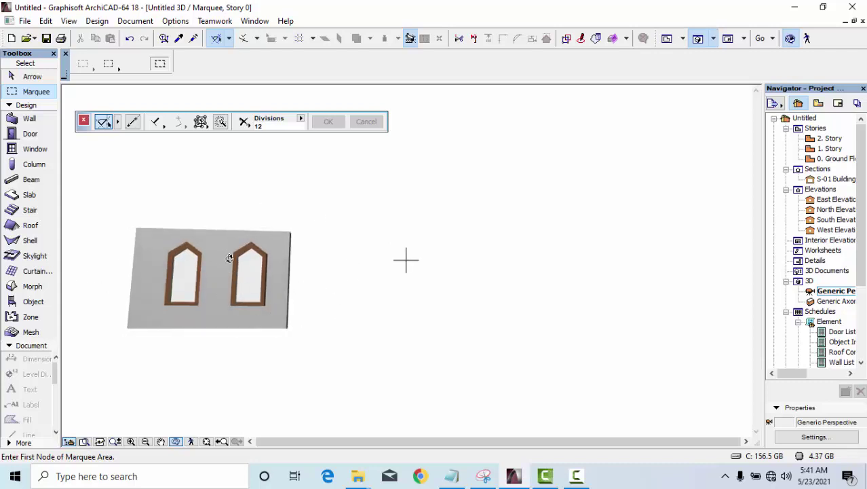